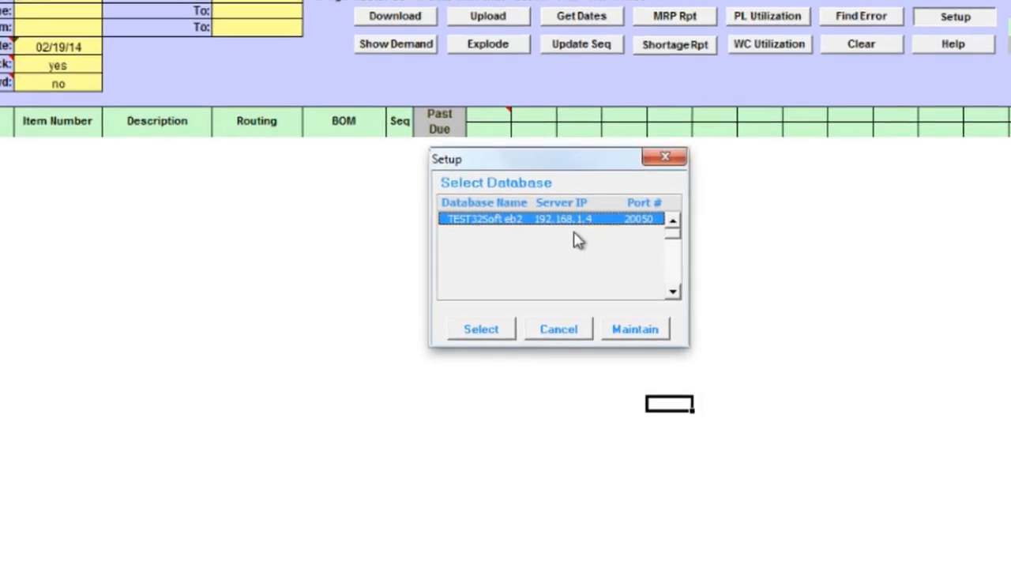
Select the TEST32Soft eb21SP5 database as the data source and acknowledge the selection.
{"action": "left_click", "coordinate": [446, 332]}
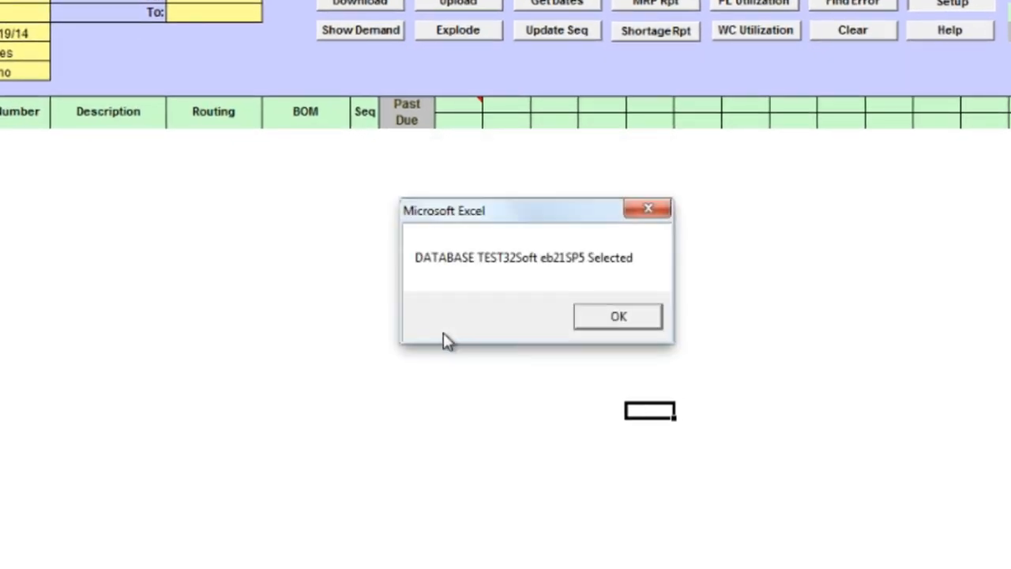
{"action": "left_click", "coordinate": [602, 316]}
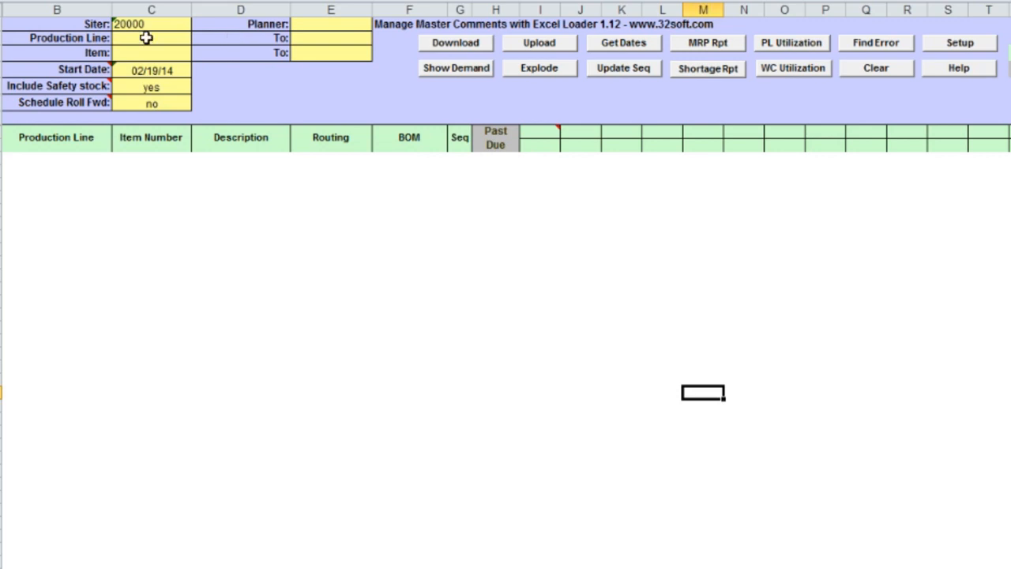
Download the schedule for site 20000, logging in with user ID mfg, the account password and domain qp.
{"action": "left_click", "coordinate": [438, 47]}
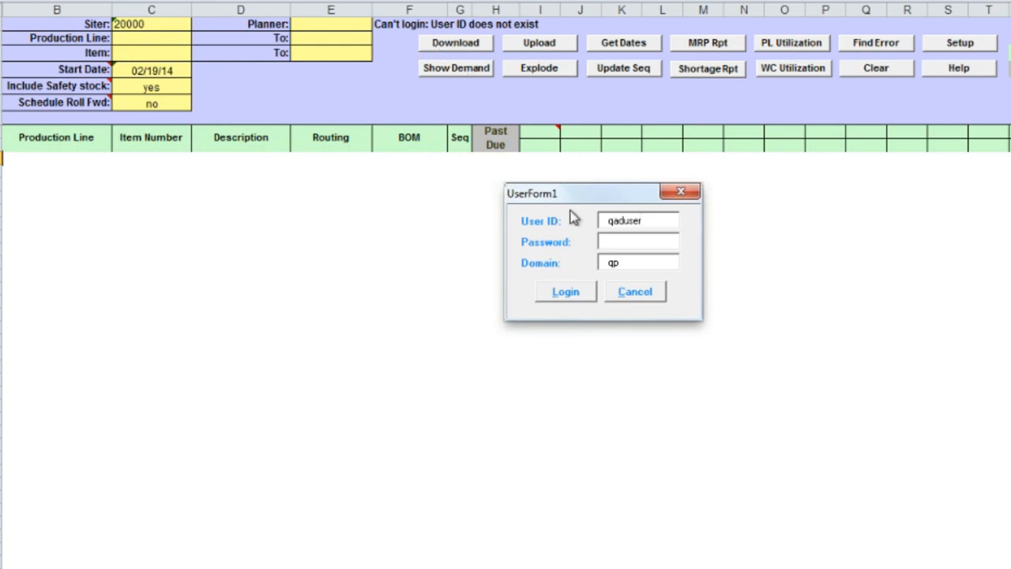
{"action": "left_click_drag", "start_coordinate": [671, 220], "coordinate": [536, 224]}
{"action": "type", "text": "mfg"}
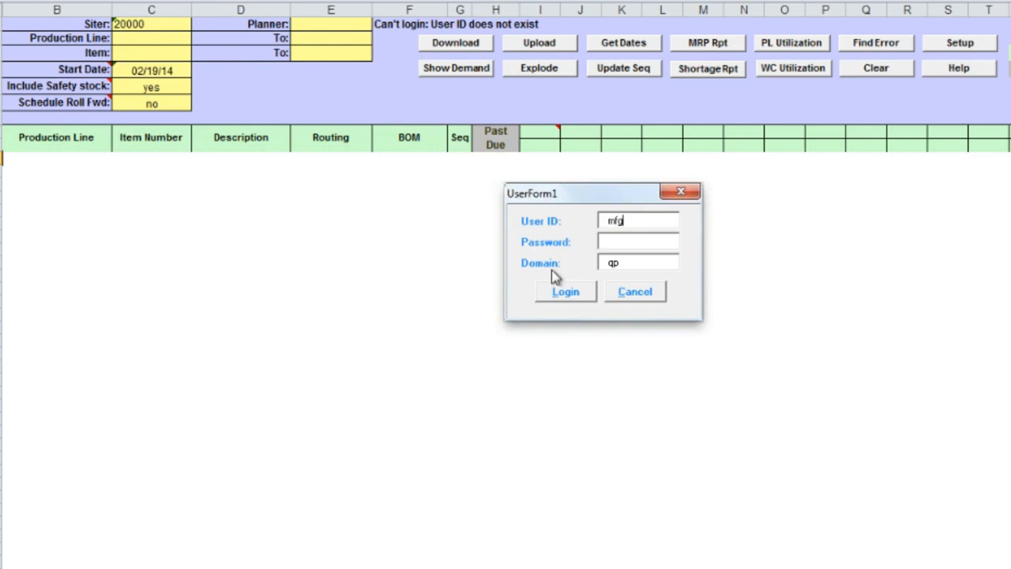
{"action": "left_click", "coordinate": [615, 241]}
{"action": "type", "text": "m*****"}
{"action": "left_click", "coordinate": [565, 292]}
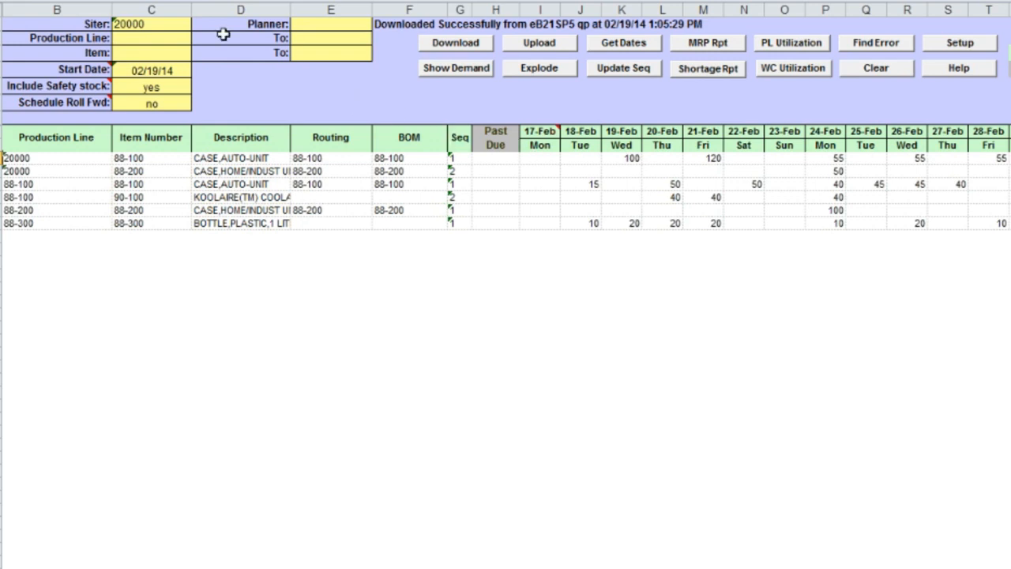
Check the start date, first date column and Past Due column, and show the demand for the downloaded schedule.
{"action": "left_click", "coordinate": [161, 71]}
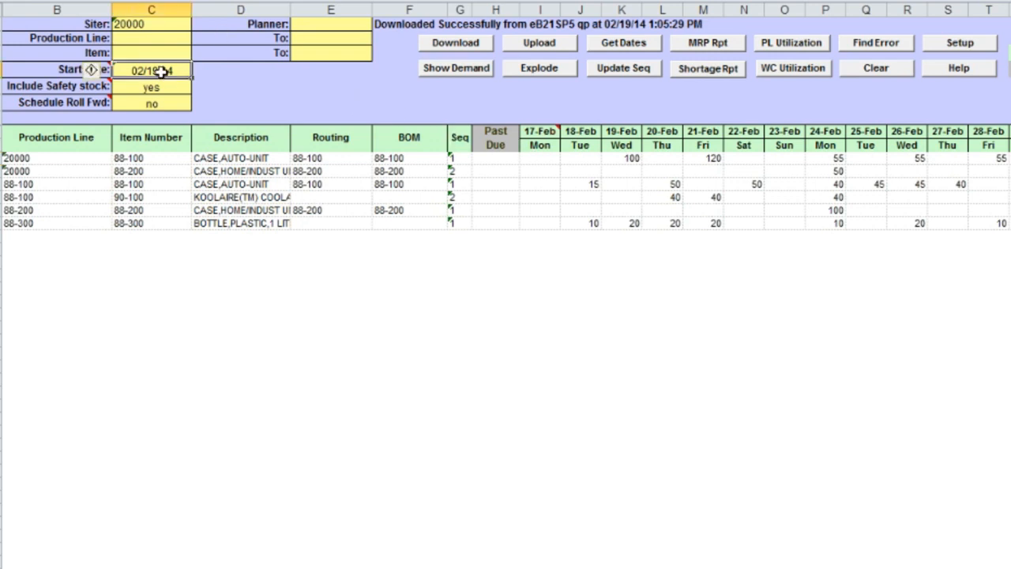
{"action": "left_click", "coordinate": [539, 133]}
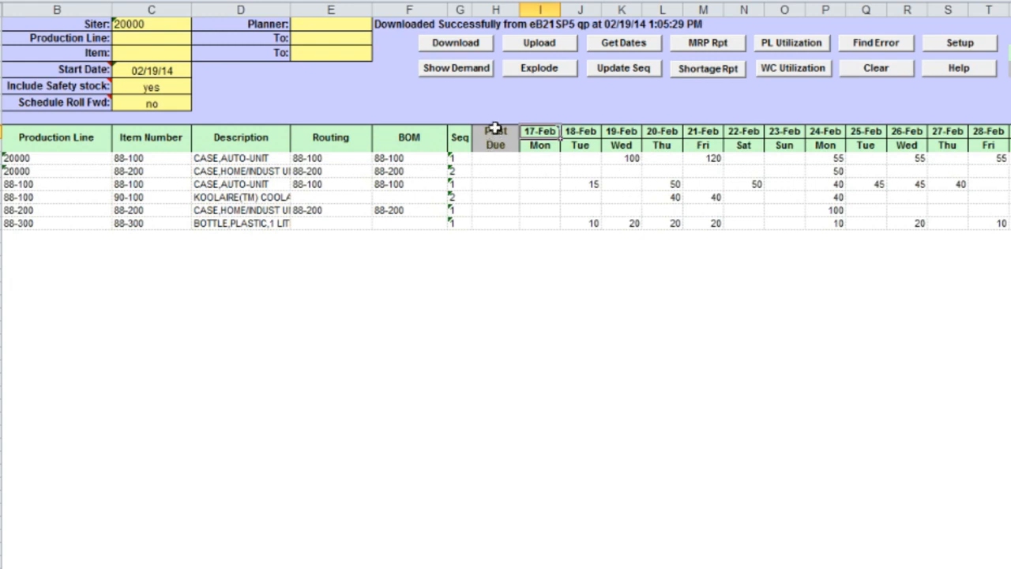
{"action": "left_click_drag", "start_coordinate": [498, 131], "coordinate": [495, 226]}
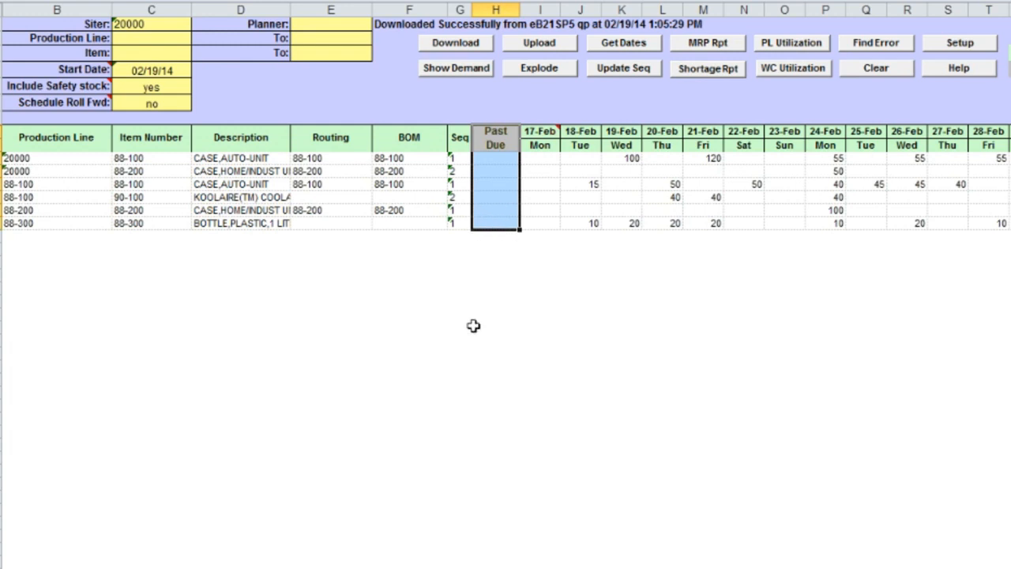
{"action": "left_click", "coordinate": [394, 340]}
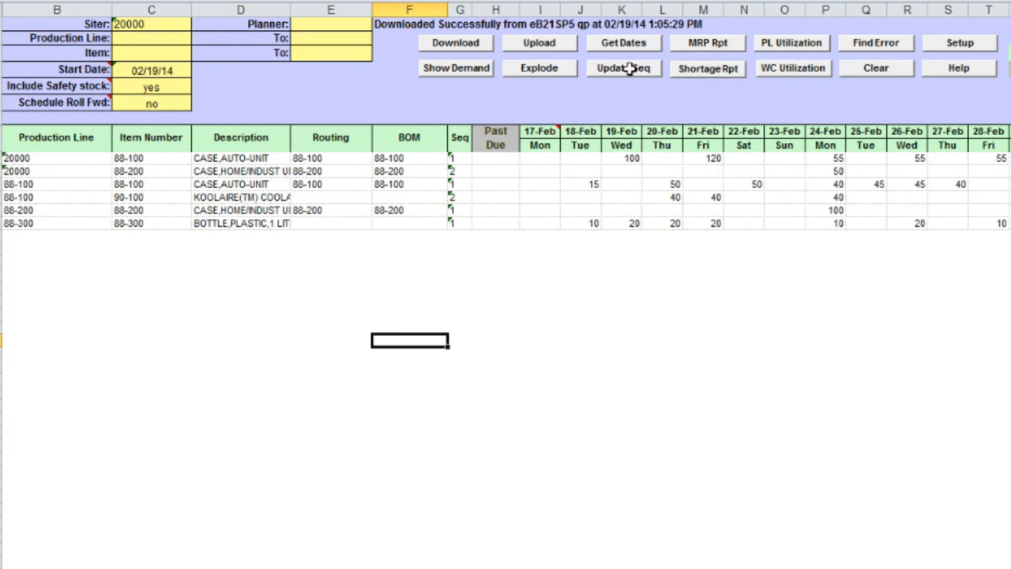
{"action": "left_click", "coordinate": [472, 70]}
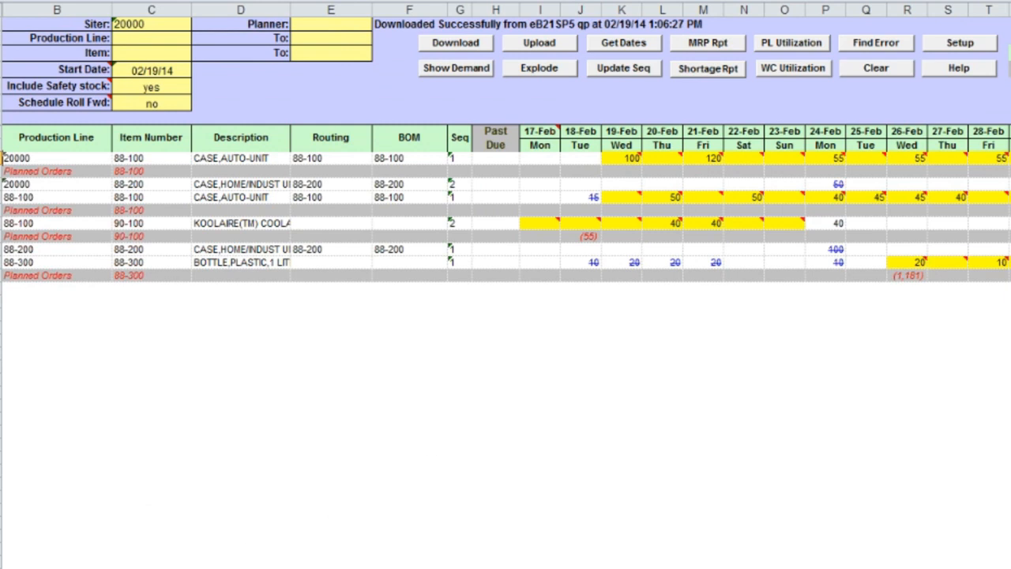
Review the Net MRP Requirements Report for items 88-100 and 88-300, and return to the daily schedule.
{"action": "key", "text": "ctrl+Page_Down"}
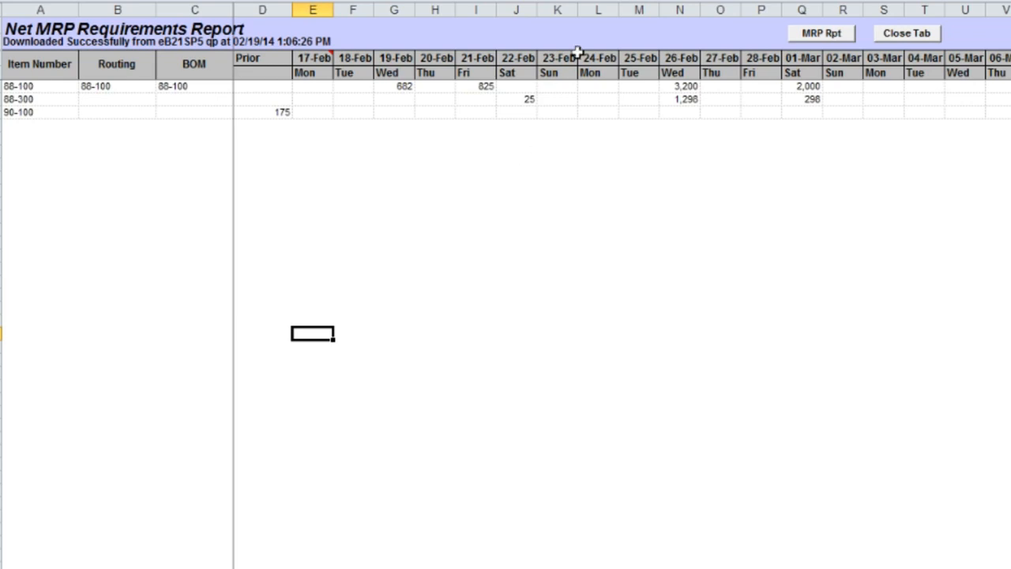
{"action": "left_click", "coordinate": [403, 86]}
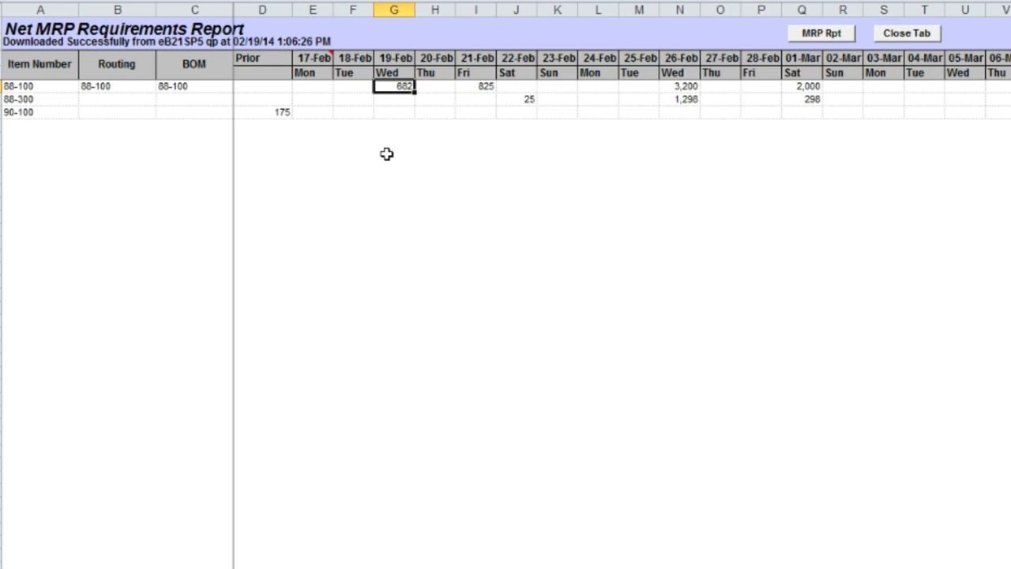
{"action": "left_click", "coordinate": [630, 99]}
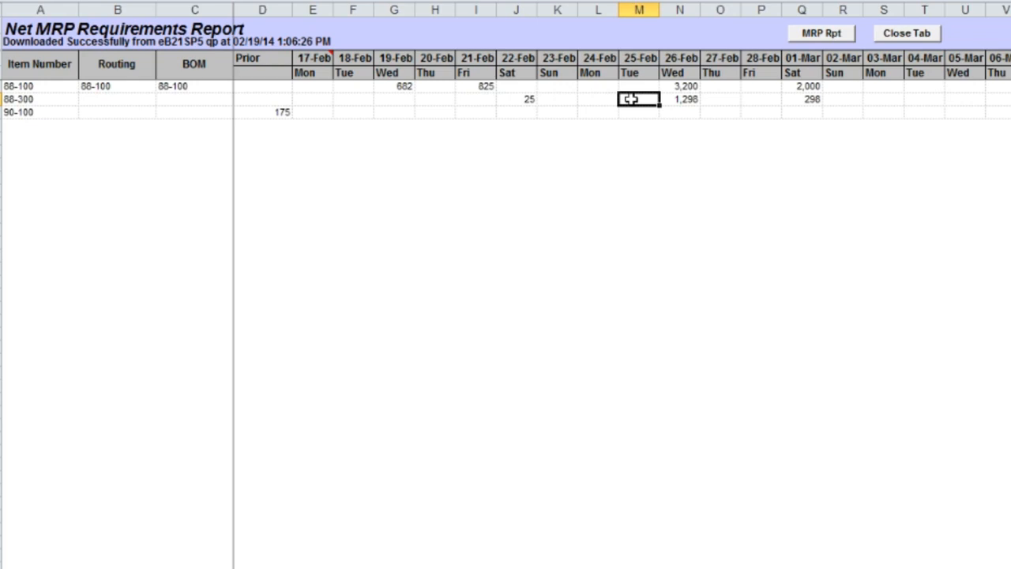
{"action": "double_click", "coordinate": [631, 99]}
{"action": "key", "text": "ctrl+Page_Up"}
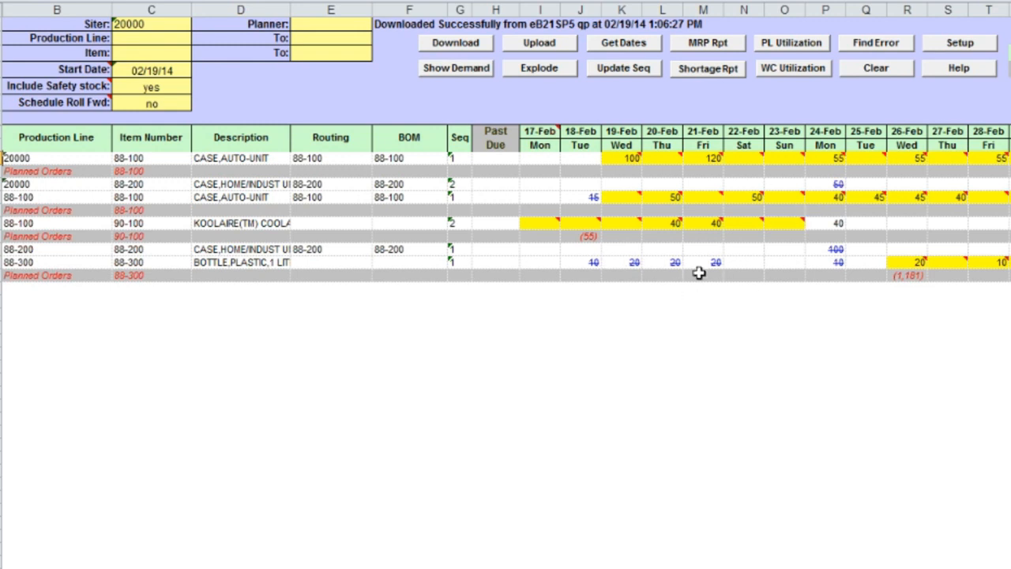
Examine the planned orders rows for items 88-100, 88-300 and 90-100, and the struck-through daily quantities of item 88-300.
{"action": "mouse_move", "coordinate": [859, 202]}
{"action": "left_click", "coordinate": [3, 170]}
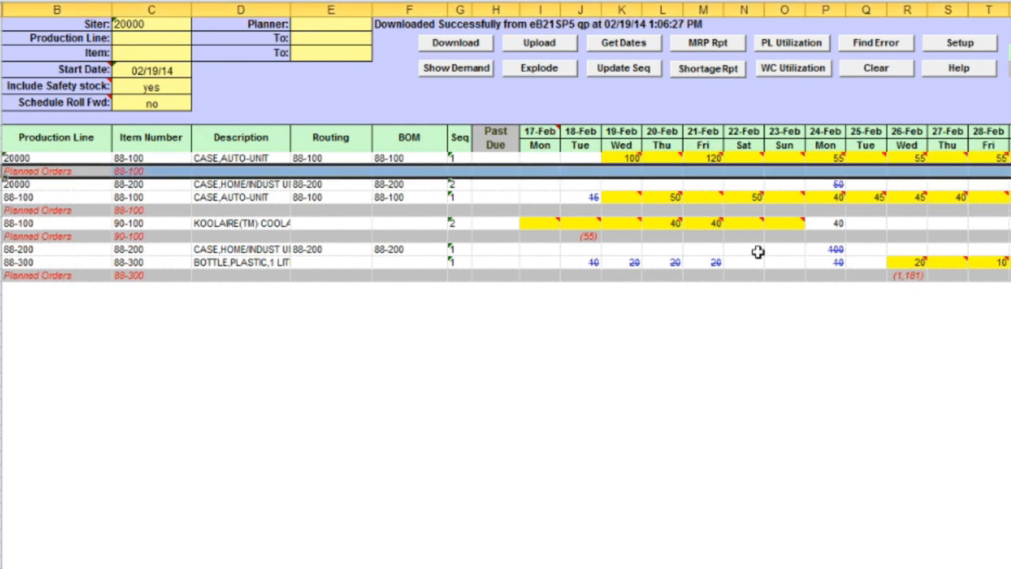
{"action": "left_click", "coordinate": [900, 276]}
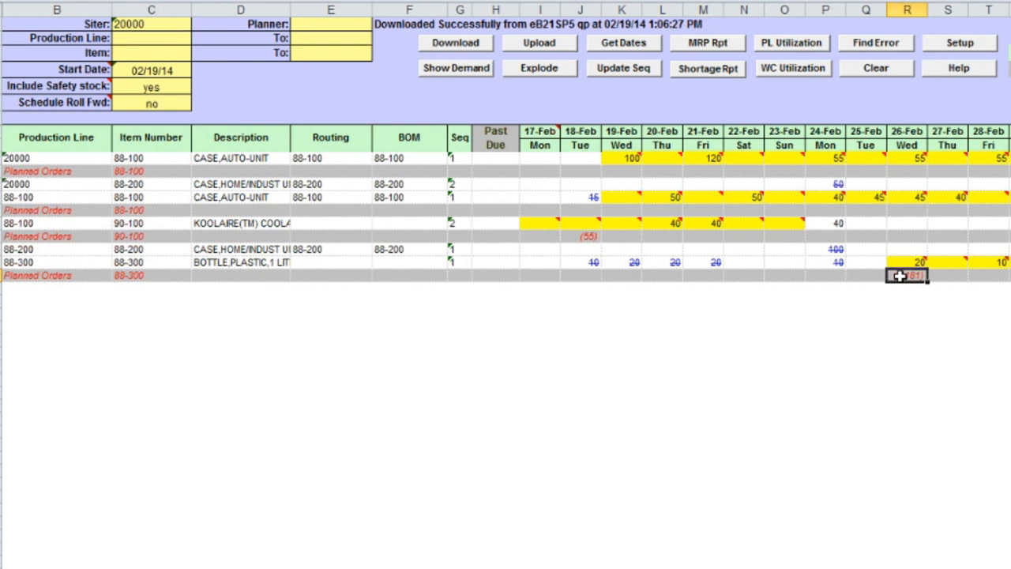
{"action": "left_click", "coordinate": [582, 236]}
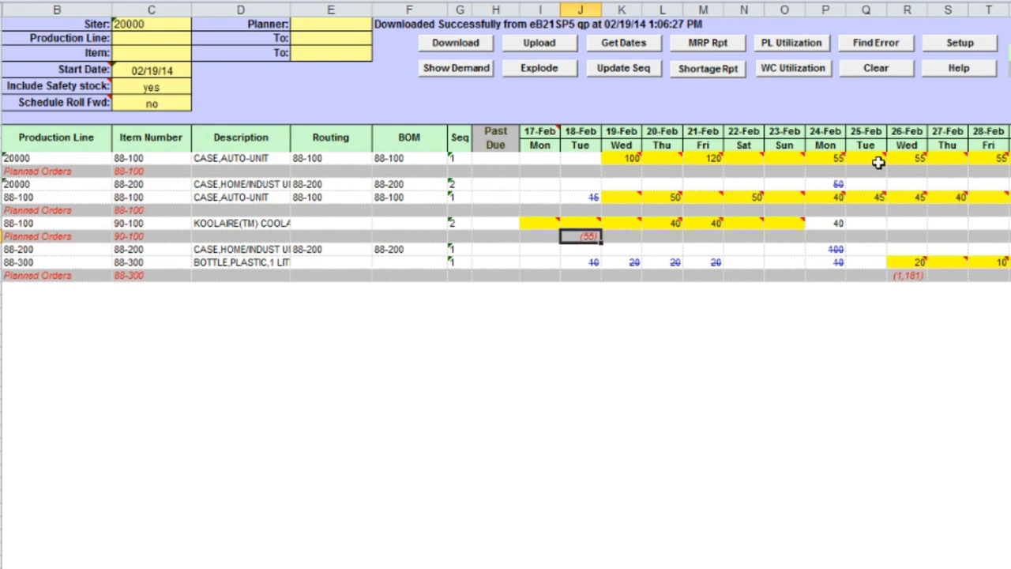
{"action": "mouse_move", "coordinate": [878, 159]}
{"action": "left_click", "coordinate": [825, 263]}
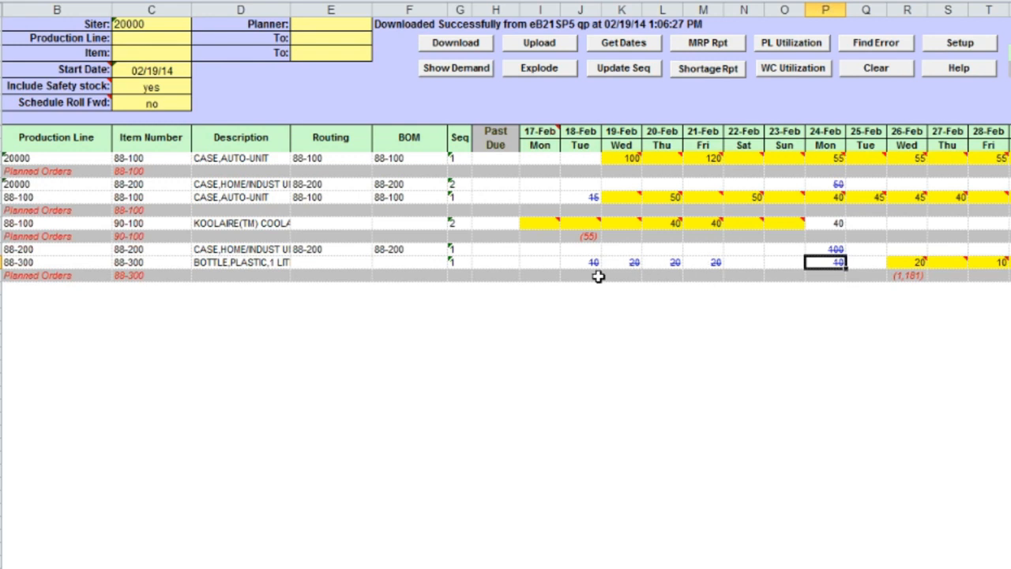
{"action": "left_click", "coordinate": [597, 262]}
{"action": "left_click", "coordinate": [638, 262]}
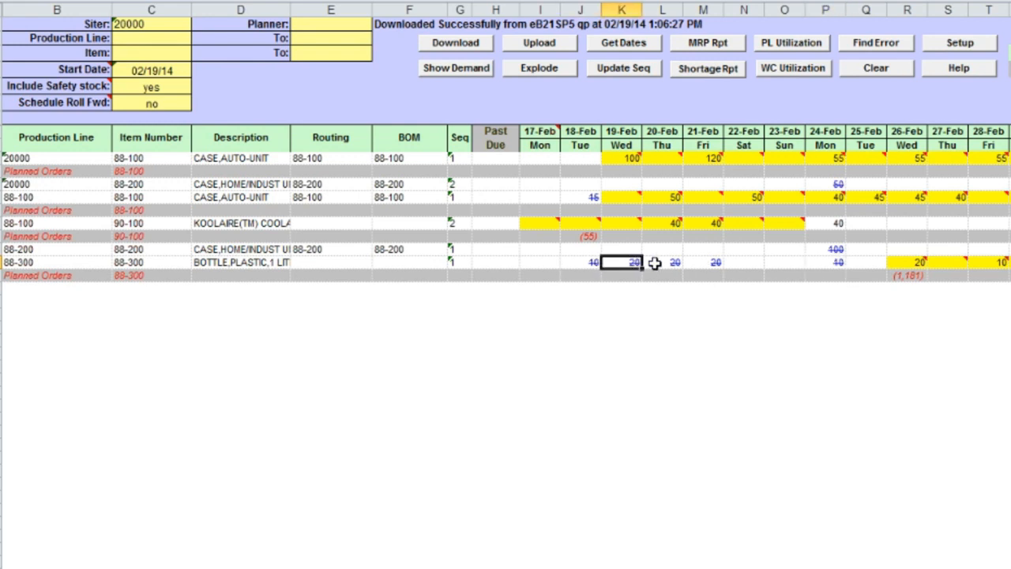
{"action": "left_click", "coordinate": [670, 262]}
{"action": "left_click", "coordinate": [711, 263]}
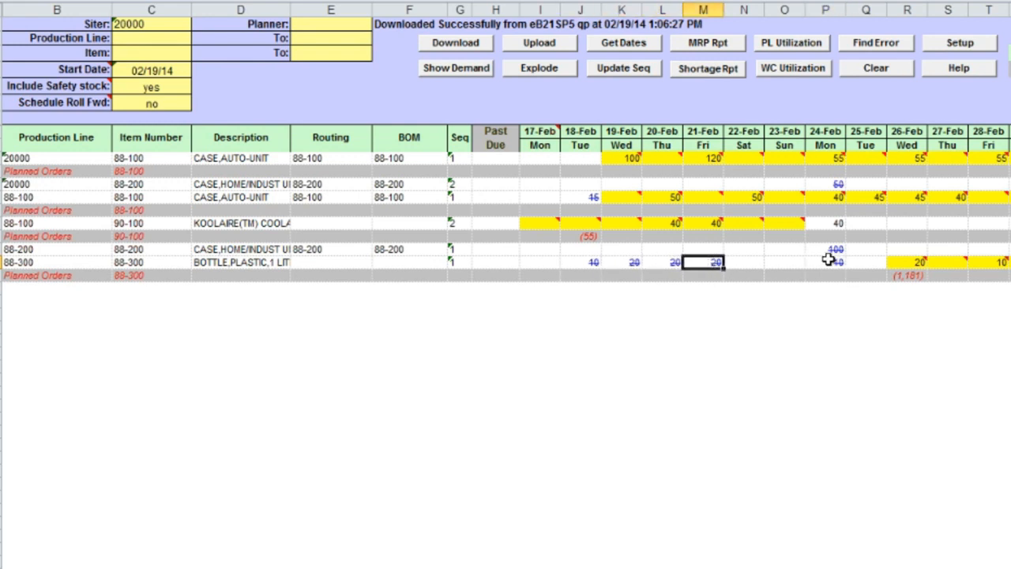
Run the MRP Detail Report for item 88-300, read it through to the end, and close it.
{"action": "left_click", "coordinate": [835, 259]}
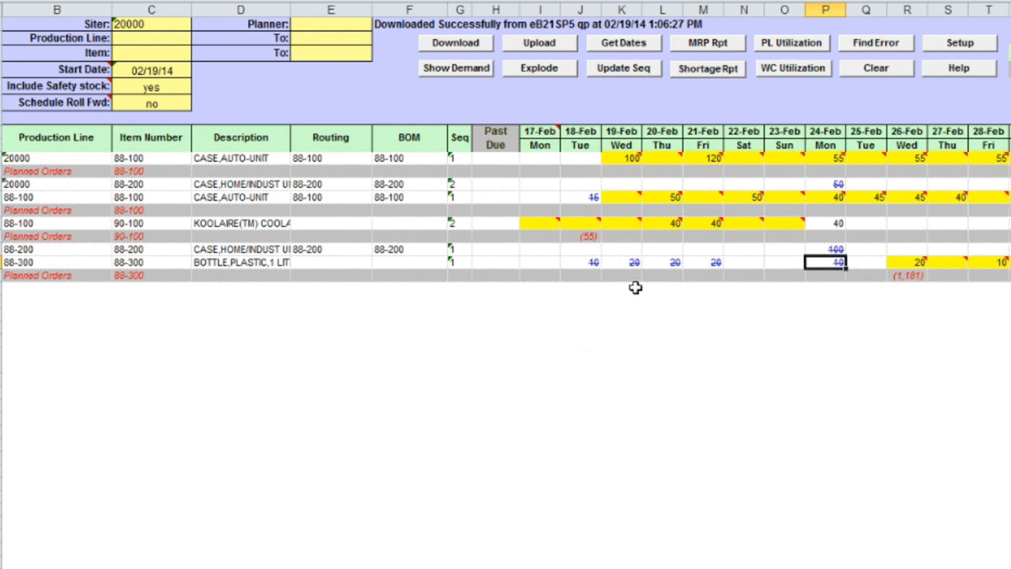
{"action": "mouse_move", "coordinate": [782, 226]}
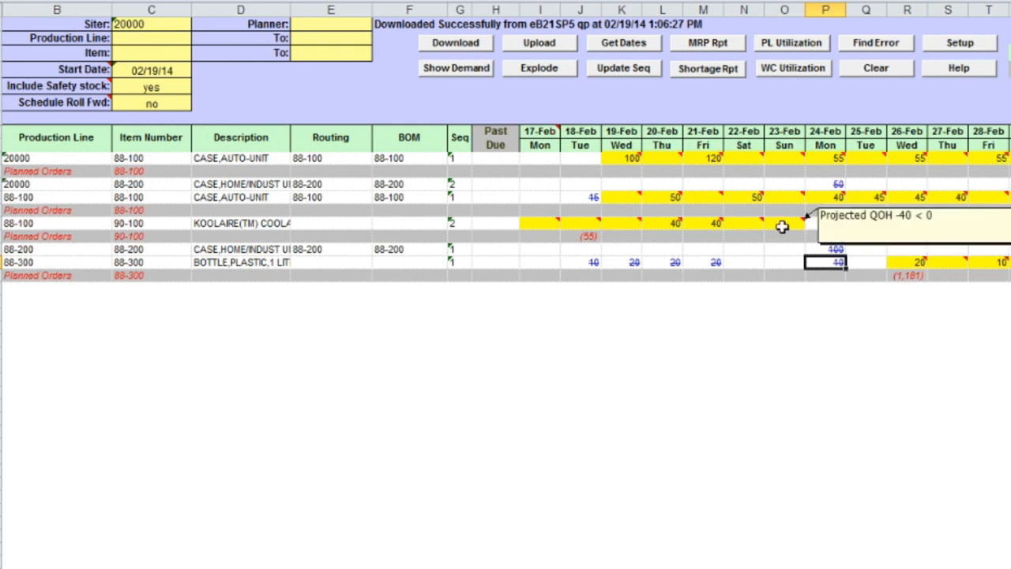
{"action": "left_click", "coordinate": [703, 46]}
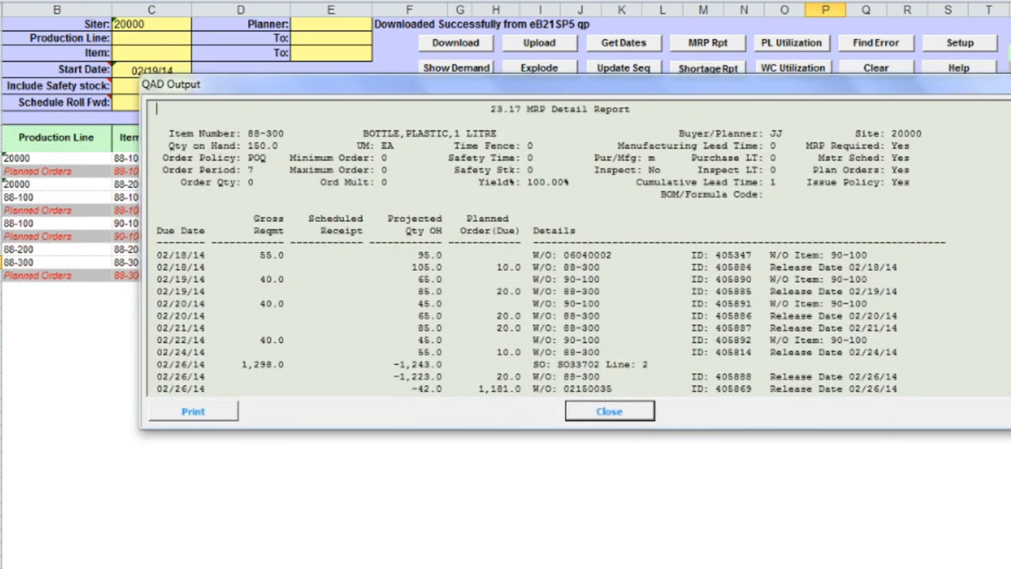
{"action": "key", "text": "Page_Down"}
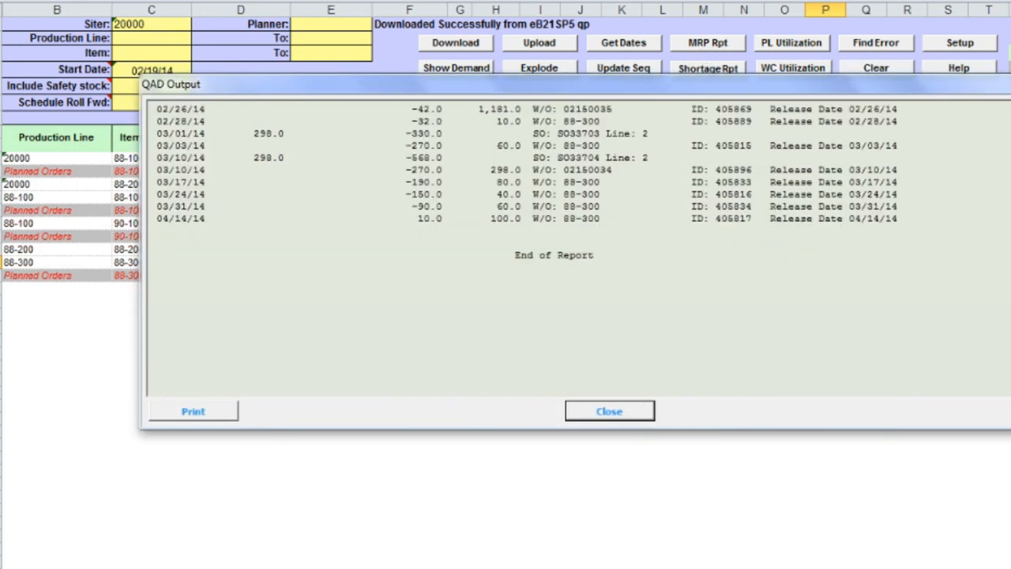
{"action": "key", "text": "Page_Up"}
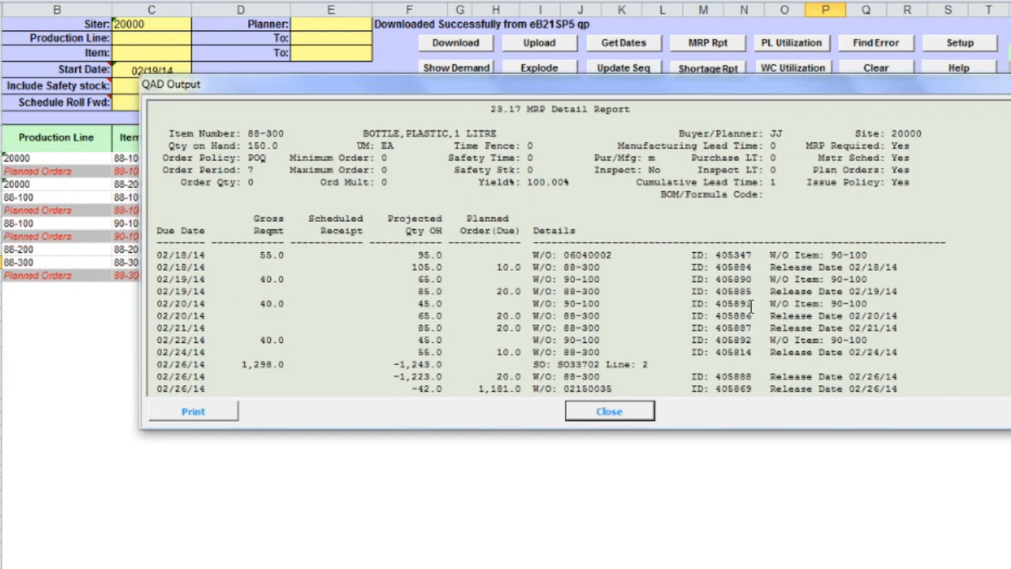
{"action": "left_click", "coordinate": [619, 419]}
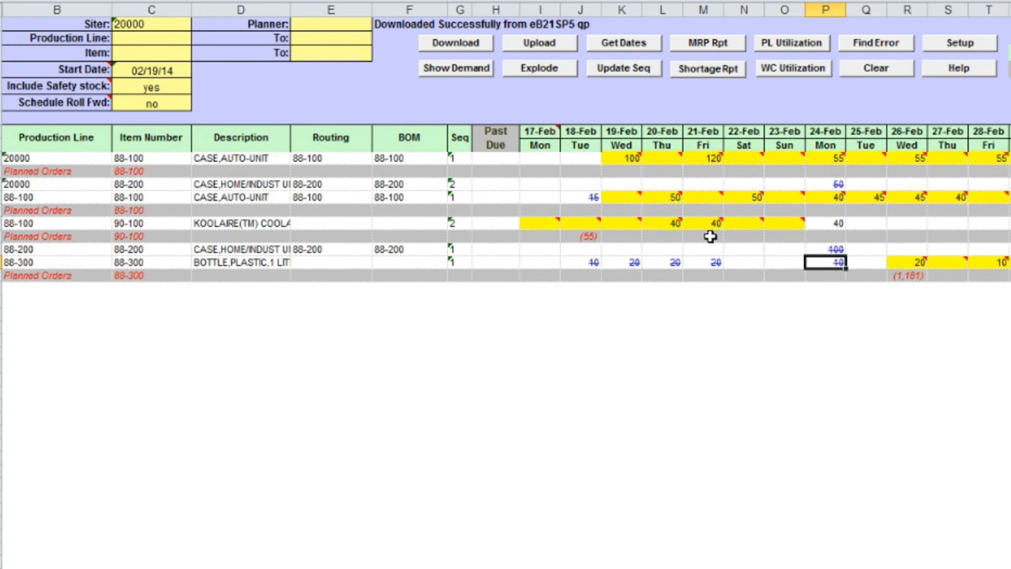
Schedule 1000 of item 90-100 on 22-Feb and 1000 of item 88-100 on production line 20000 on 20-Feb.
{"action": "left_click", "coordinate": [741, 223]}
{"action": "type", "text": "1000"}
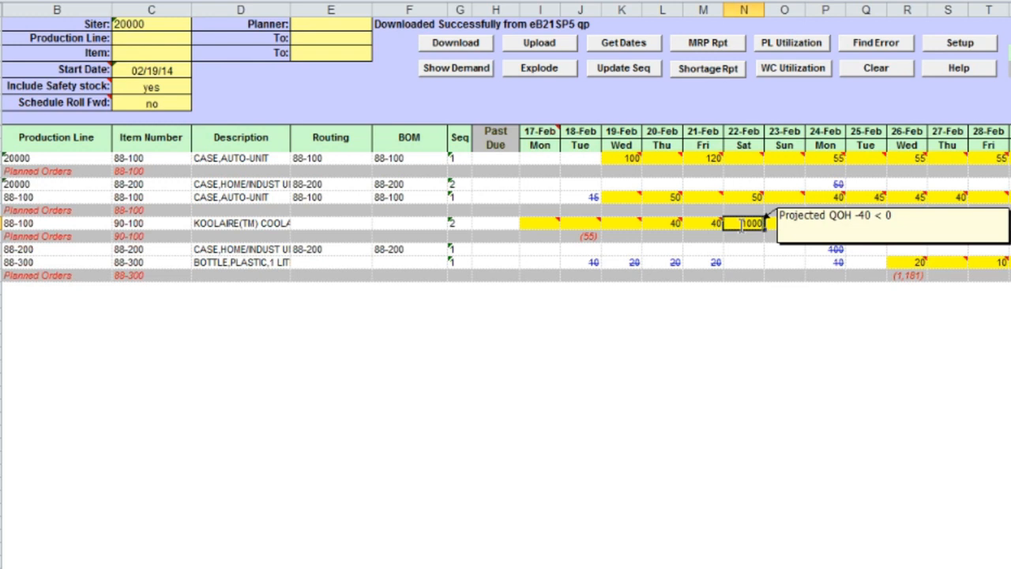
{"action": "left_click", "coordinate": [668, 162]}
{"action": "type", "text": "1000"}
{"action": "key", "text": "Return"}
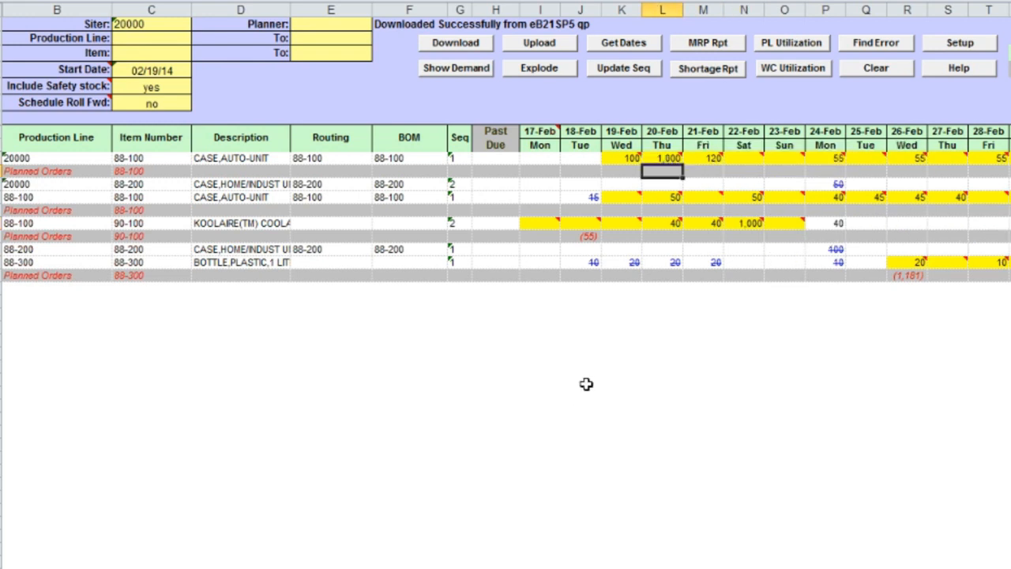
{"action": "left_click", "coordinate": [589, 383]}
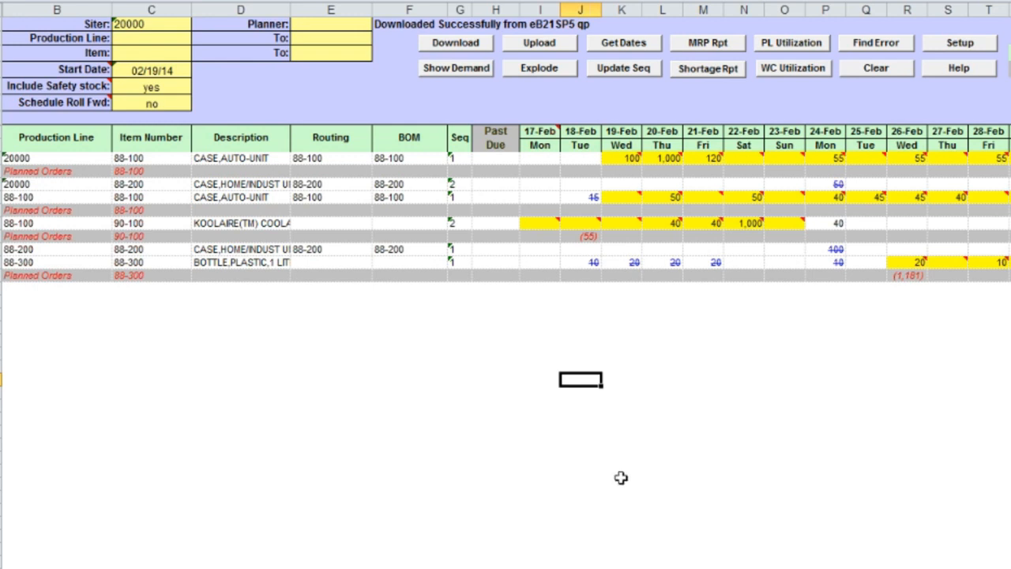
Generate the Work Center Utilization Report, expand its order details, and check the remaining capacity of the SIM order for item 88-100.
{"action": "mouse_move", "coordinate": [752, 223]}
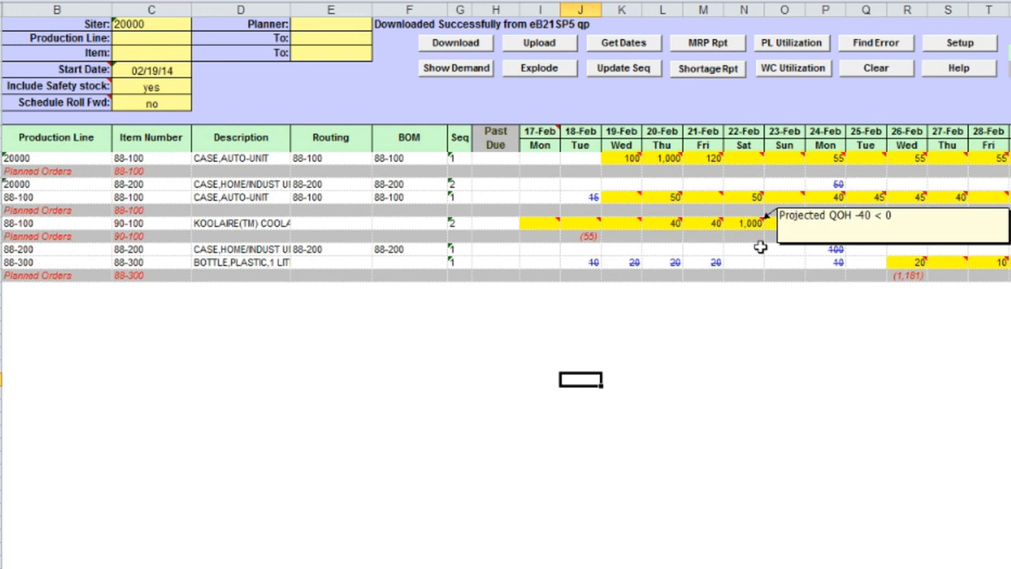
{"action": "left_click", "coordinate": [662, 158]}
{"action": "left_click", "coordinate": [743, 223]}
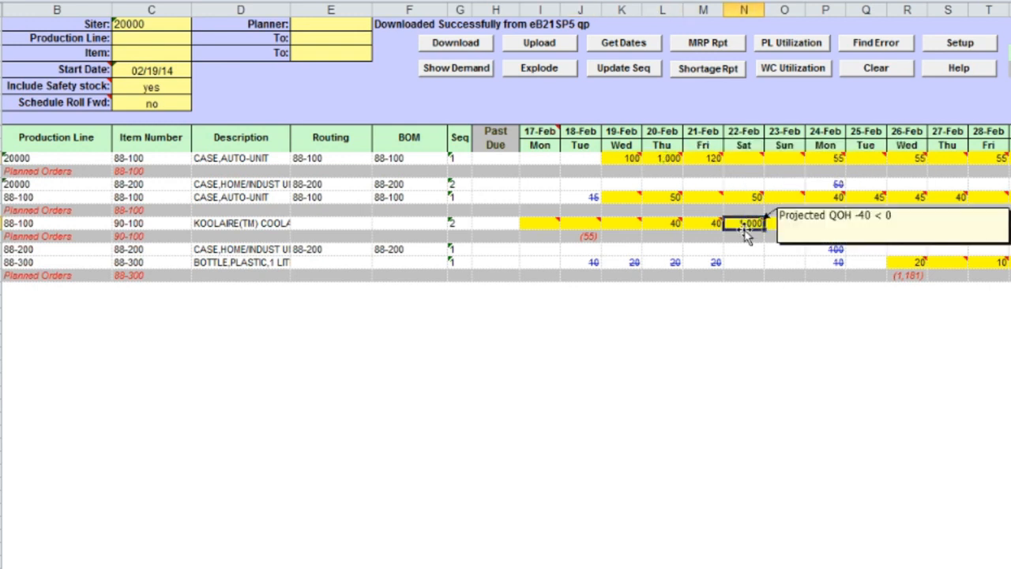
{"action": "left_click", "coordinate": [777, 71]}
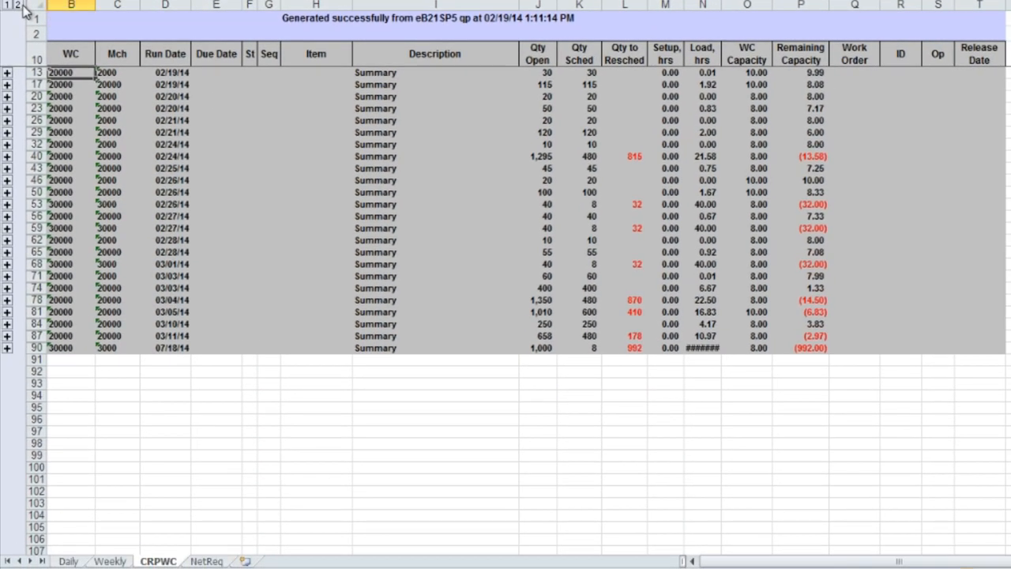
{"action": "left_click", "coordinate": [21, 4]}
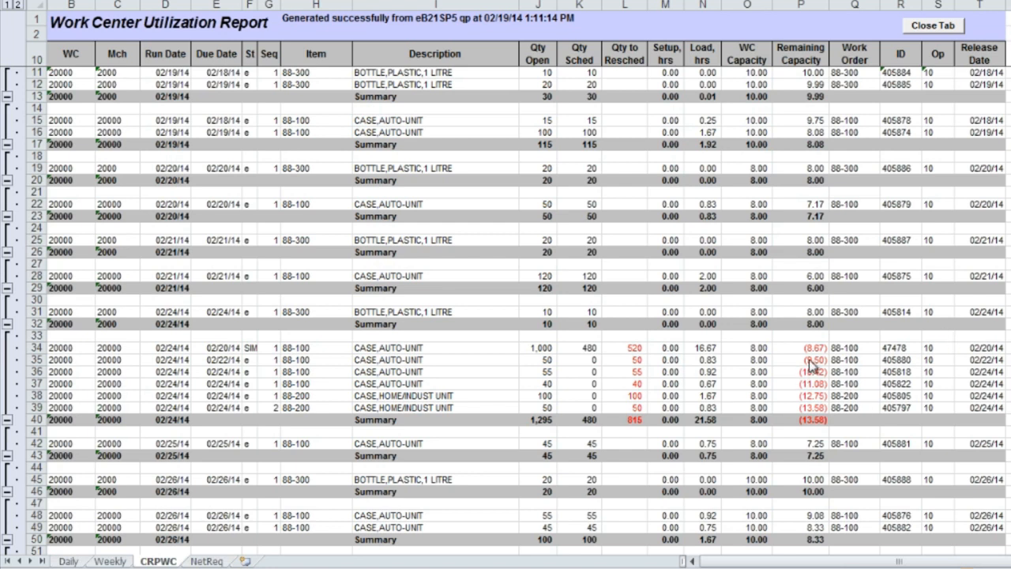
{"action": "key", "text": "ctrl+Home"}
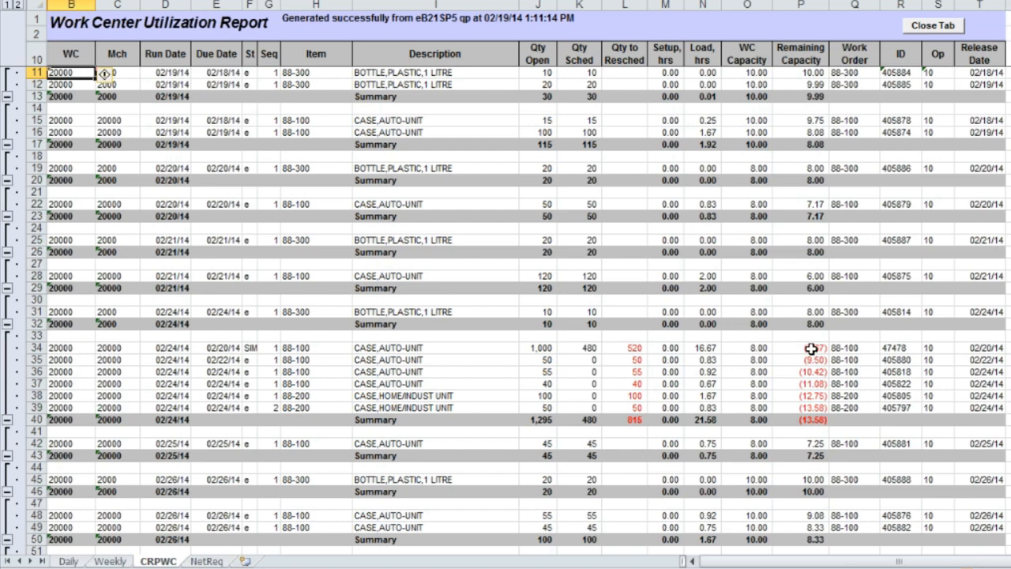
{"action": "left_click", "coordinate": [812, 348]}
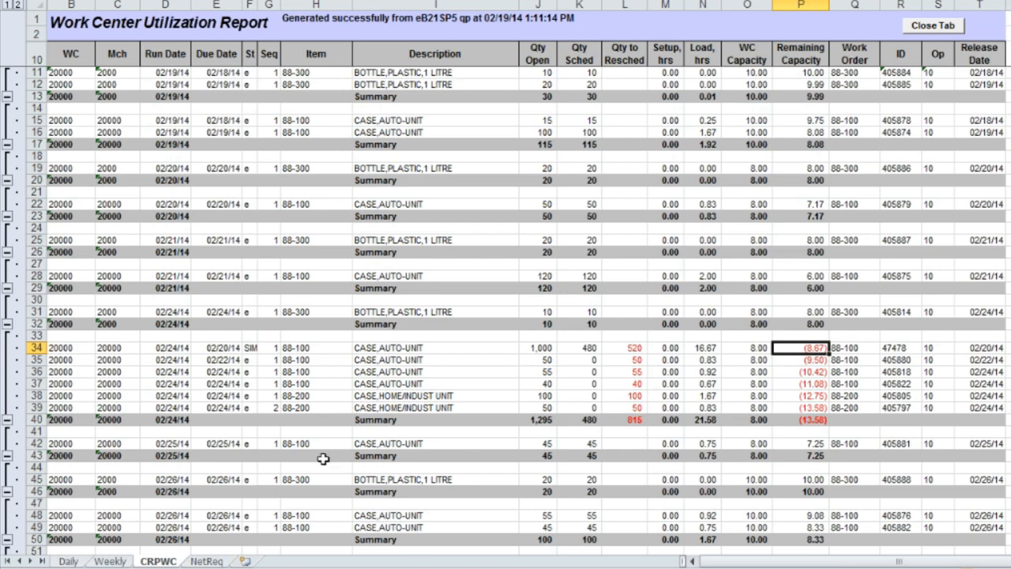
Rename the CRPWC report sheet as CRPWC-1.
{"action": "right_click", "coordinate": [160, 562]}
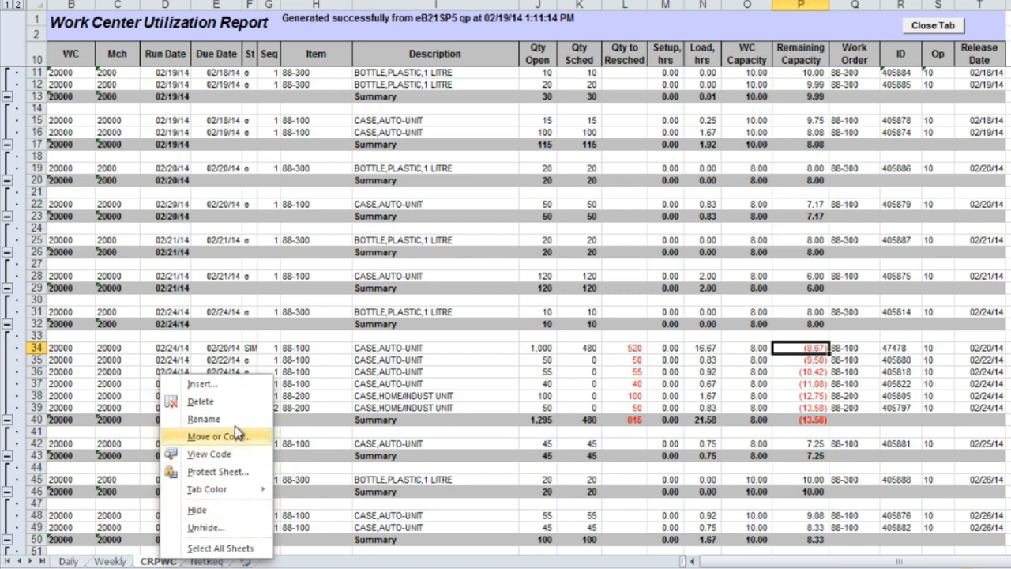
{"action": "left_click", "coordinate": [217, 419]}
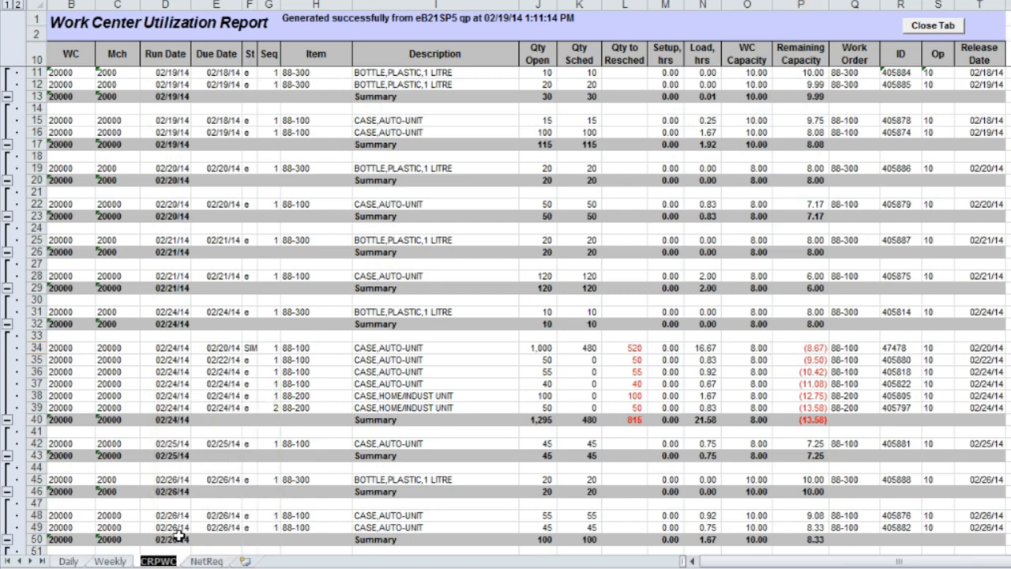
{"action": "left_click", "coordinate": [176, 561]}
{"action": "type", "text": "-1"}
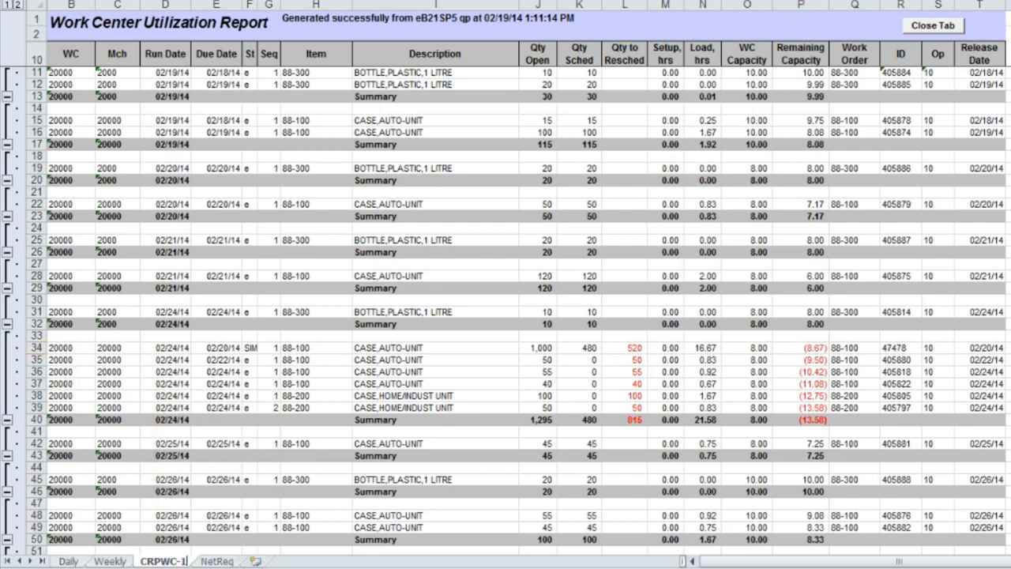
{"action": "left_click", "coordinate": [298, 491]}
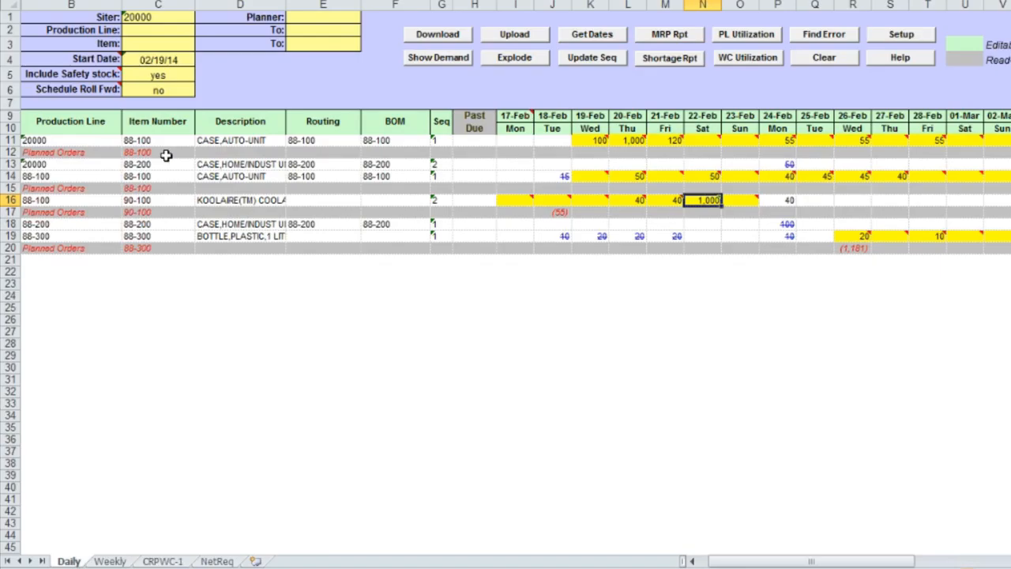
Set Schedule Roll Fwd to yes on the Daily sheet and regenerate the Work Center Utilization Report with its order details expanded.
{"action": "left_click", "coordinate": [69, 561]}
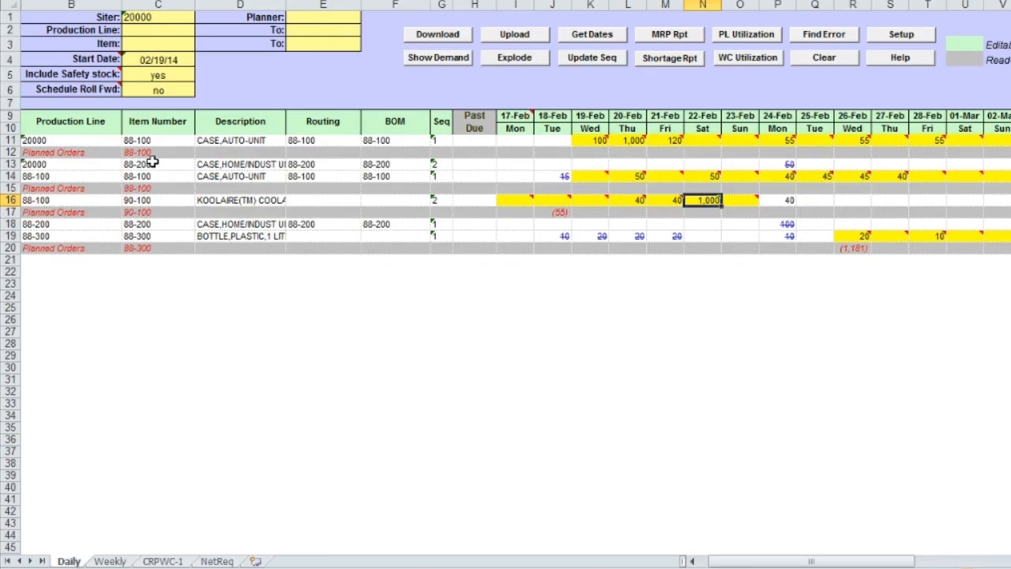
{"action": "left_click", "coordinate": [155, 90]}
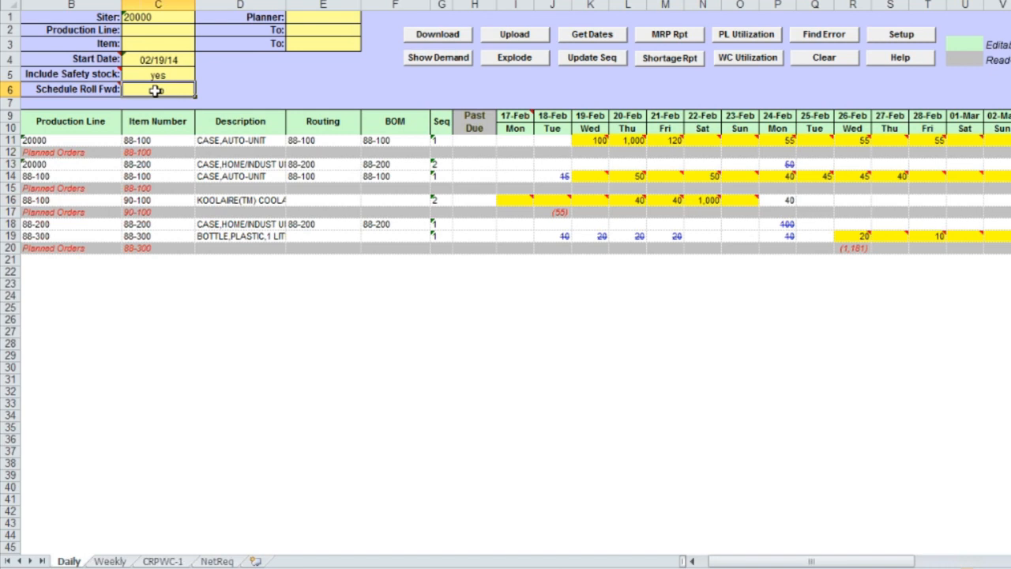
{"action": "mouse_move", "coordinate": [97, 88]}
{"action": "type", "text": "yes"}
{"action": "left_click", "coordinate": [729, 60]}
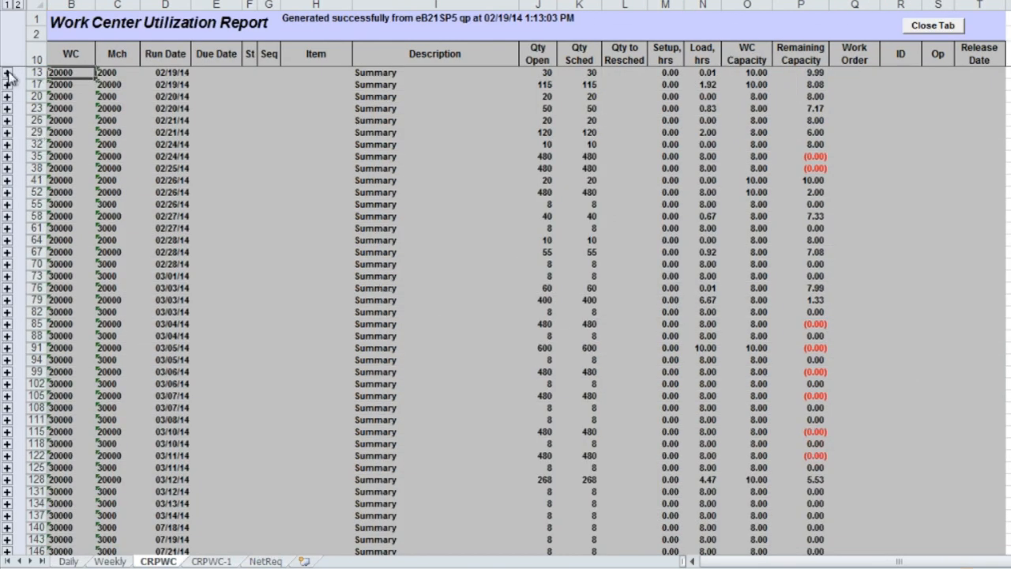
{"action": "left_click", "coordinate": [17, 5]}
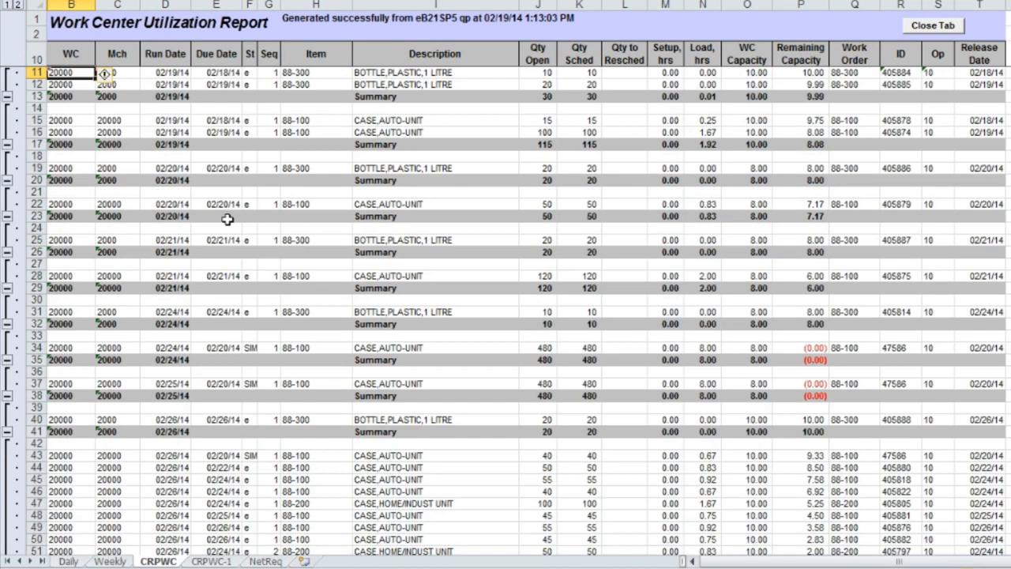
Compare the rolled-forward SIM orders for item 88-100 in the CRPWC report with the earlier CRPWC-1 report.
{"action": "scroll", "coordinate": [594, 396], "scroll_direction": "down", "scroll_amount": 6}
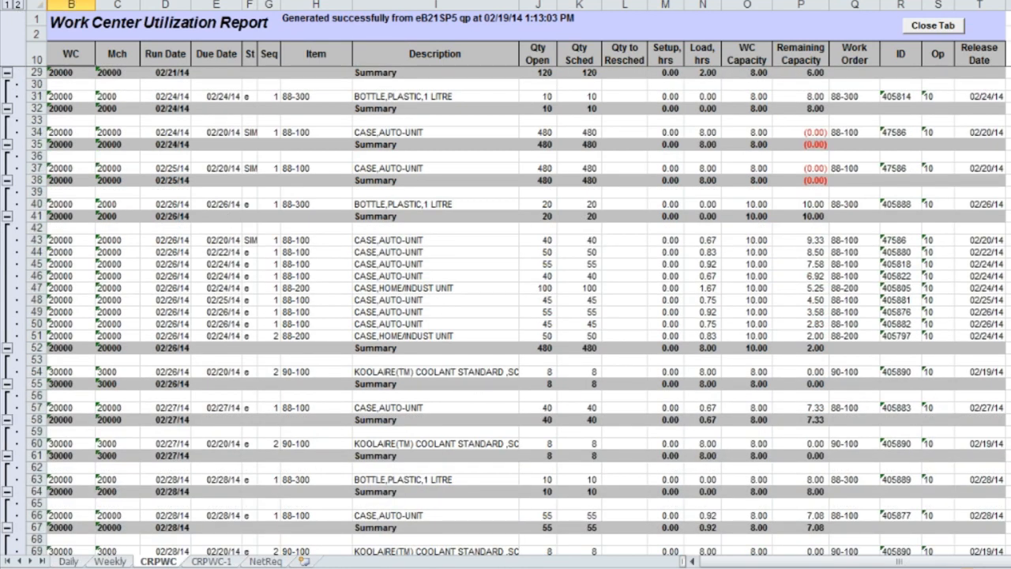
{"action": "left_click", "coordinate": [212, 562]}
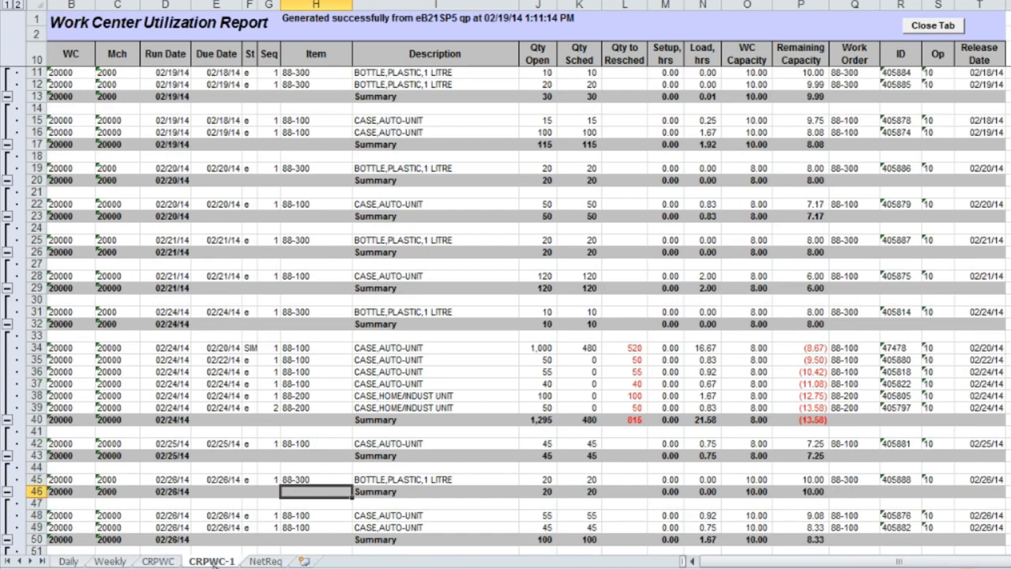
{"action": "left_click", "coordinate": [160, 562]}
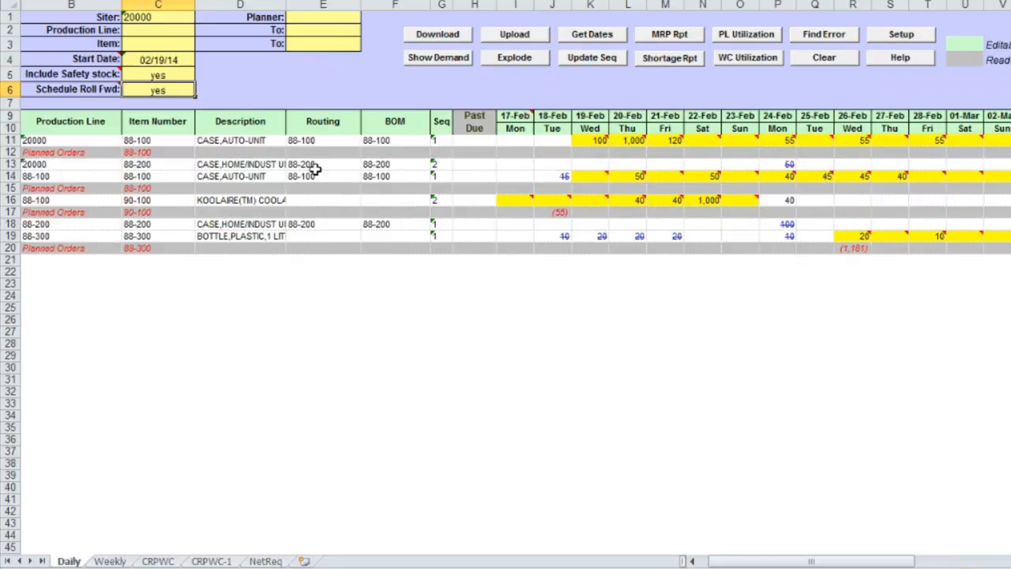
Set Schedule Roll Fwd back to no on the Daily sheet.
{"action": "left_click", "coordinate": [77, 560]}
{"action": "key", "text": "Return"}
{"action": "left_click", "coordinate": [169, 90]}
{"action": "type", "text": "no"}
{"action": "key", "text": "Return"}
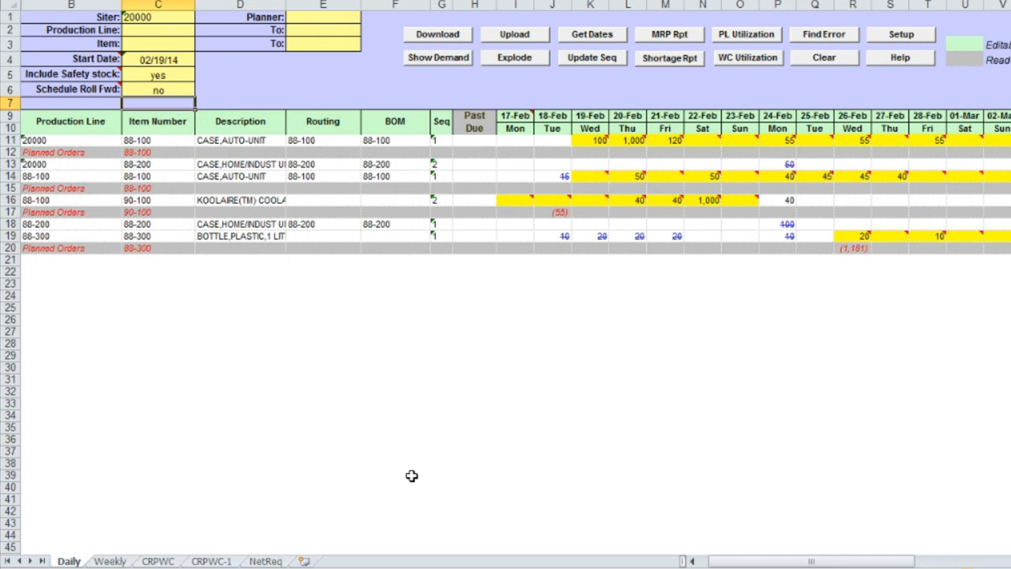
Generate the Production Line Utilization Report, check the setup hours in its expanded order details, and close it.
{"action": "left_click", "coordinate": [759, 36]}
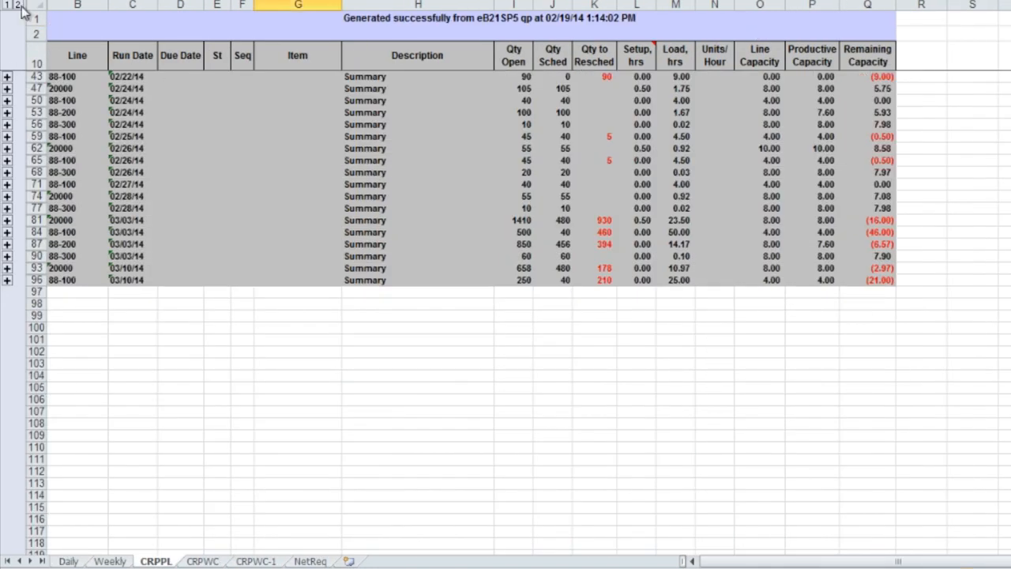
{"action": "left_click", "coordinate": [19, 6]}
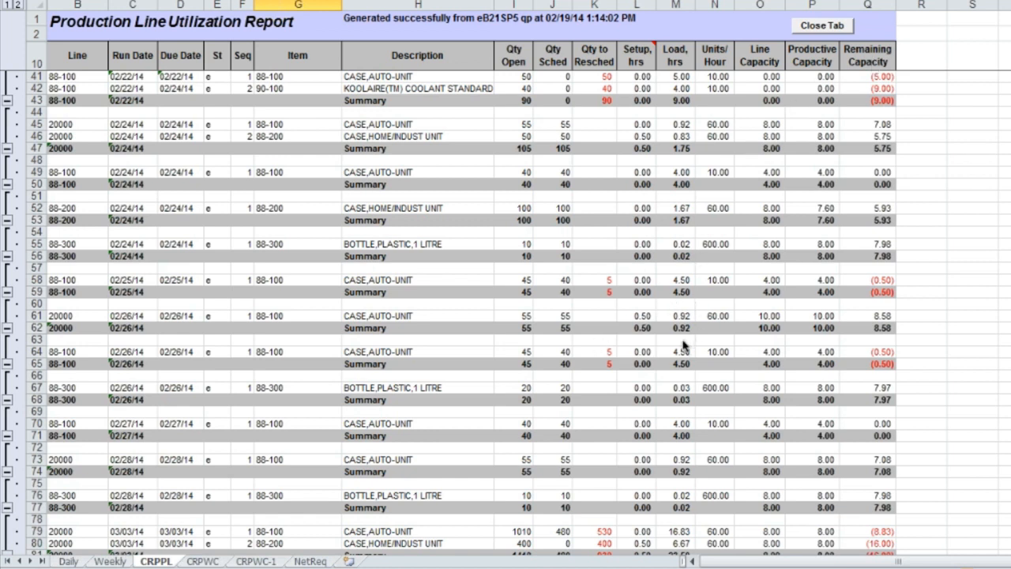
{"action": "left_click", "coordinate": [641, 317]}
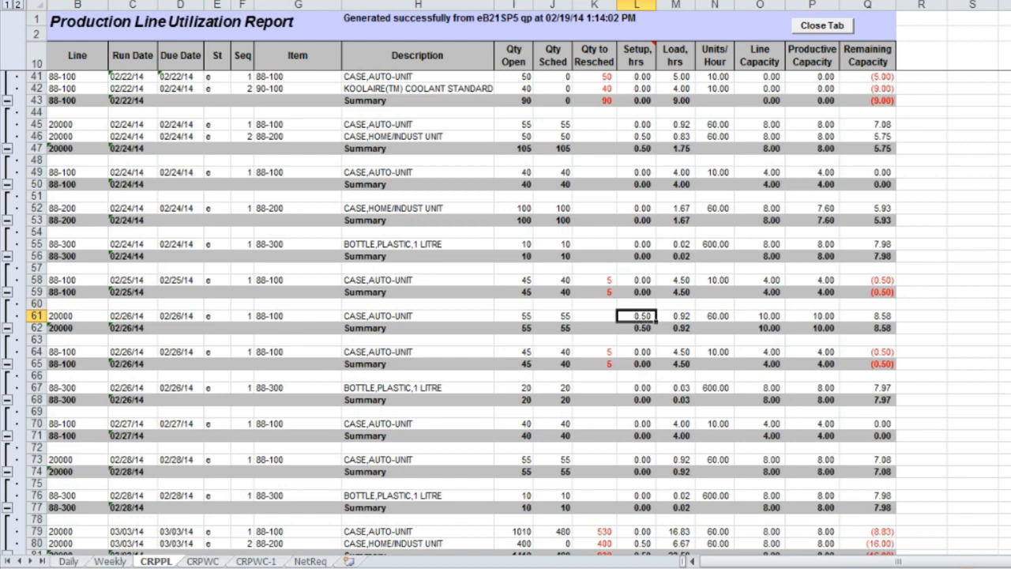
{"action": "left_click", "coordinate": [823, 26]}
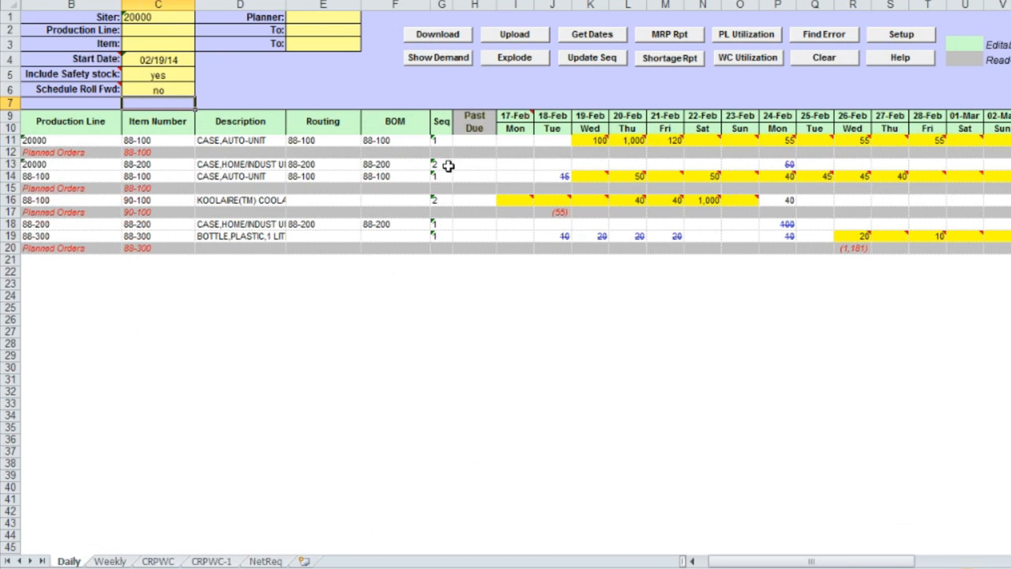
Review the Seq values of the scheduled items and the 1,000 quantities on 20-Feb and 22-Feb.
{"action": "left_click", "coordinate": [444, 140]}
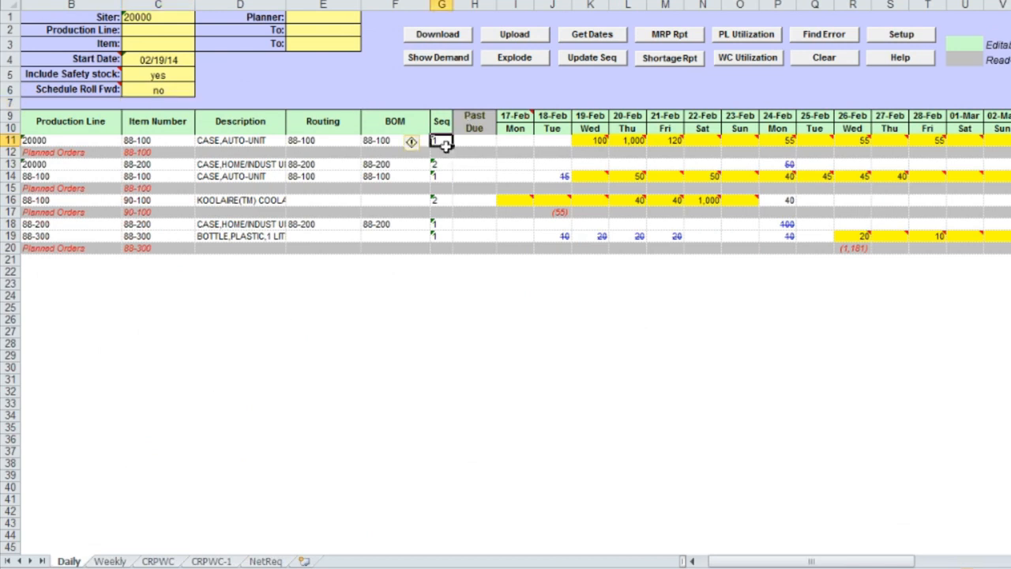
{"action": "left_click_drag", "start_coordinate": [440, 142], "coordinate": [441, 235]}
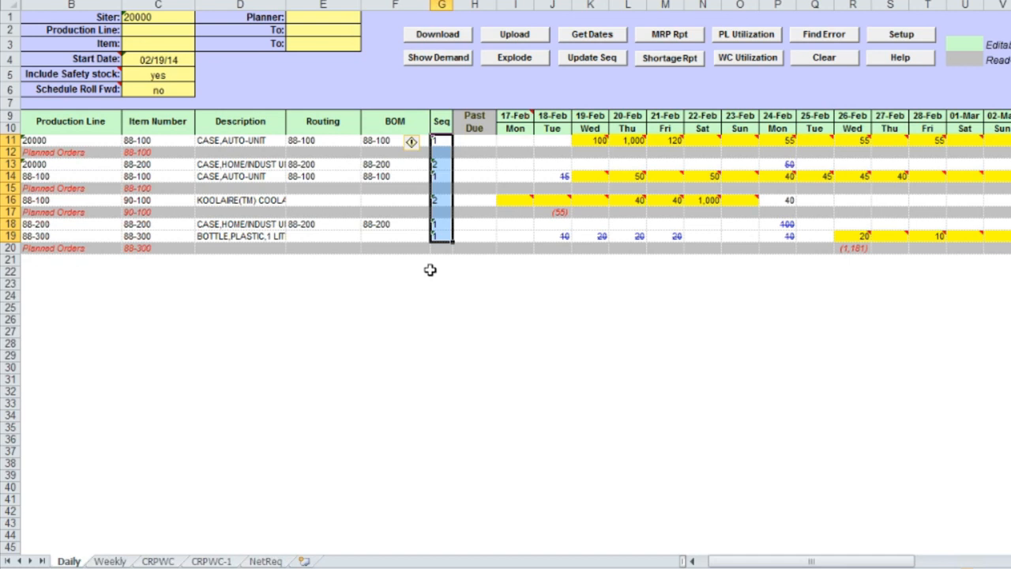
{"action": "left_click", "coordinate": [434, 199]}
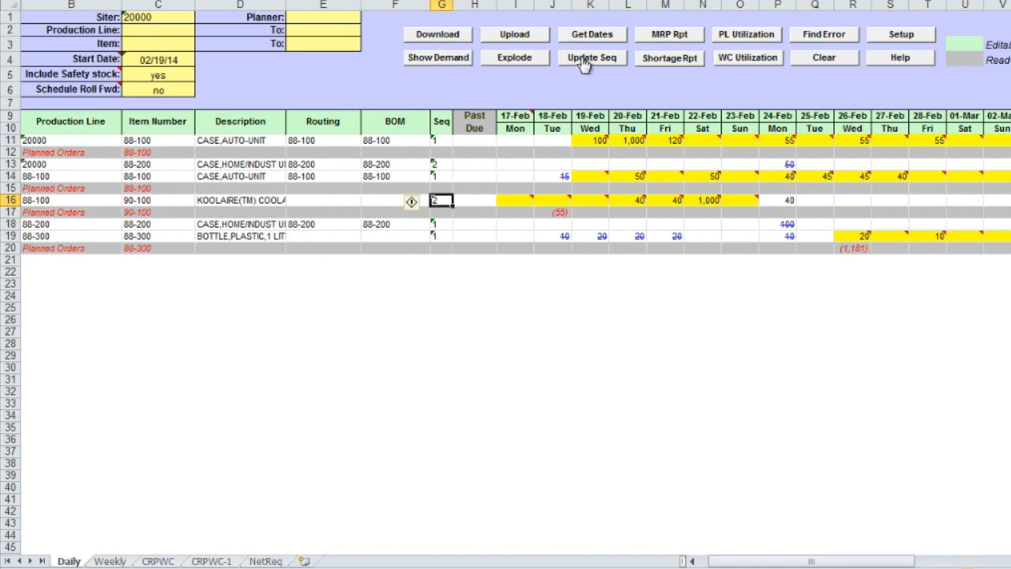
{"action": "left_click", "coordinate": [406, 267]}
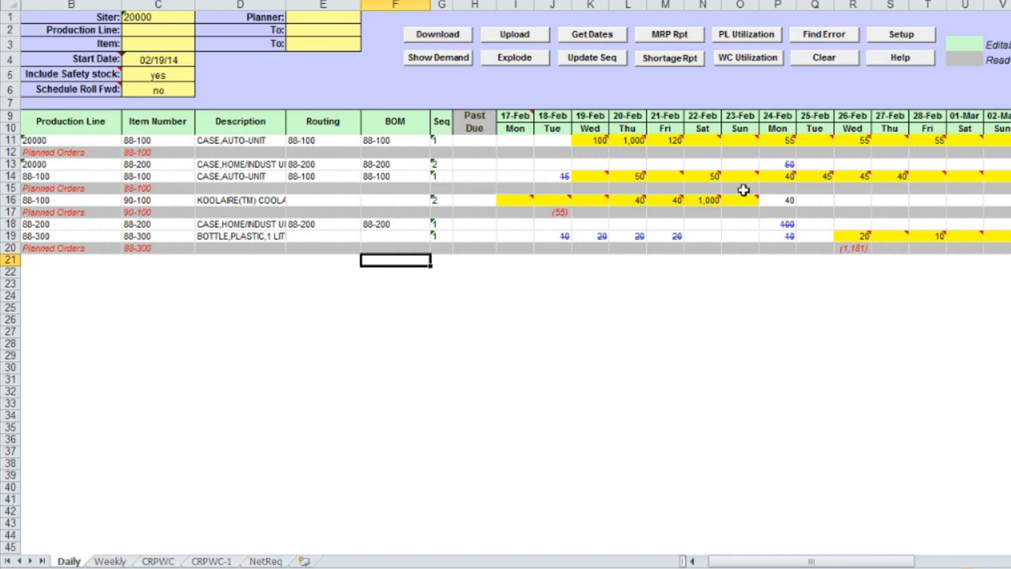
{"action": "left_click", "coordinate": [632, 140]}
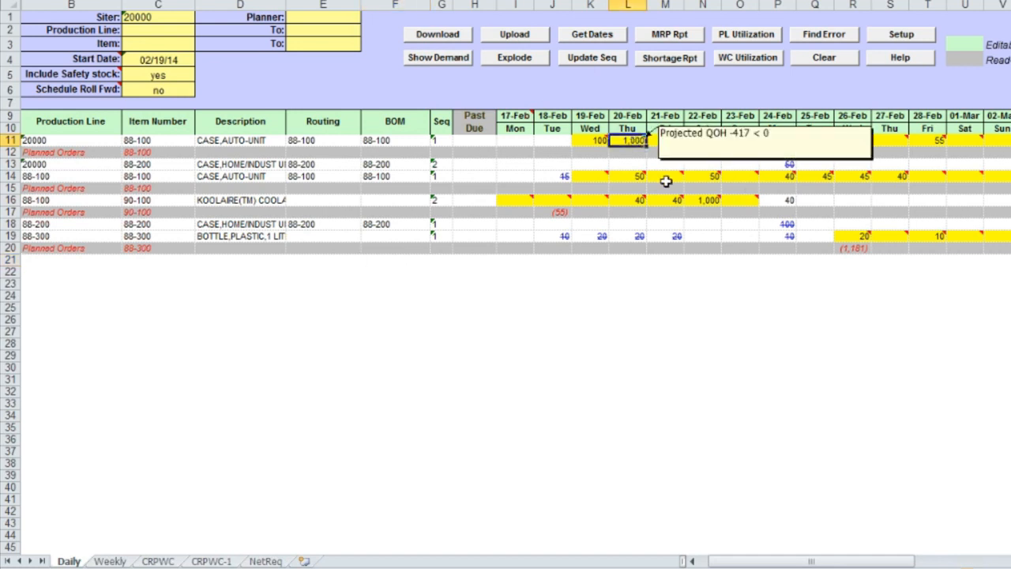
{"action": "left_click", "coordinate": [711, 201]}
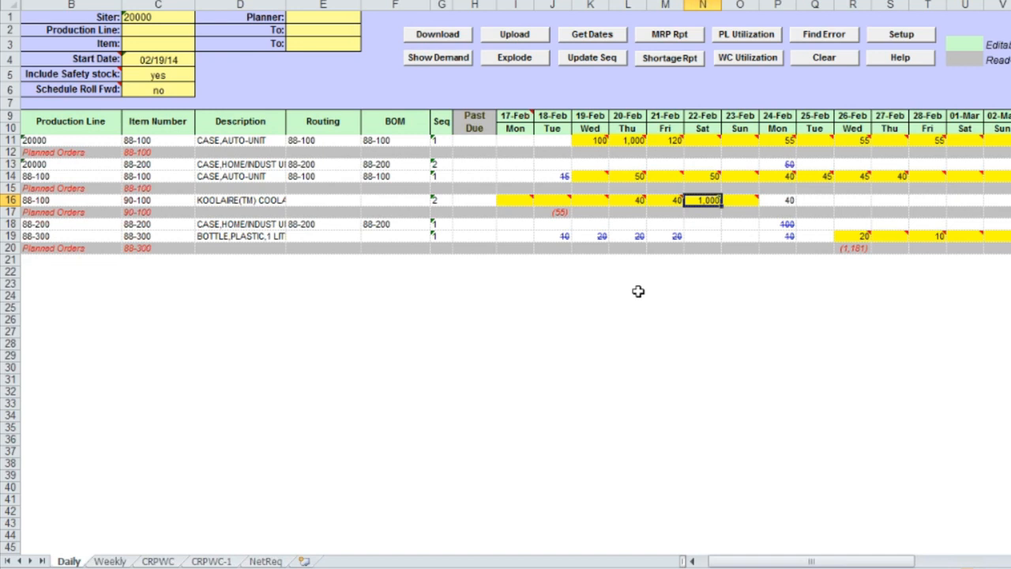
Change the item number in row 14 to 88-1001 and the BOM code in row 18 to 88-200a.
{"action": "left_click", "coordinate": [168, 176]}
{"action": "double_click", "coordinate": [168, 176]}
{"action": "type", "text": "1"}
{"action": "double_click", "coordinate": [407, 176]}
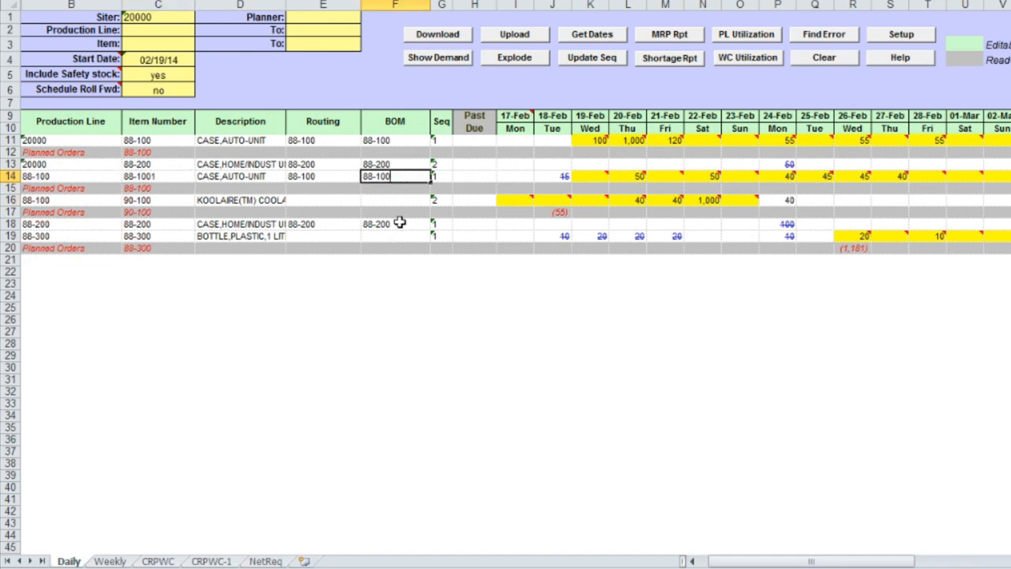
{"action": "double_click", "coordinate": [401, 224]}
{"action": "key", "text": "Return"}
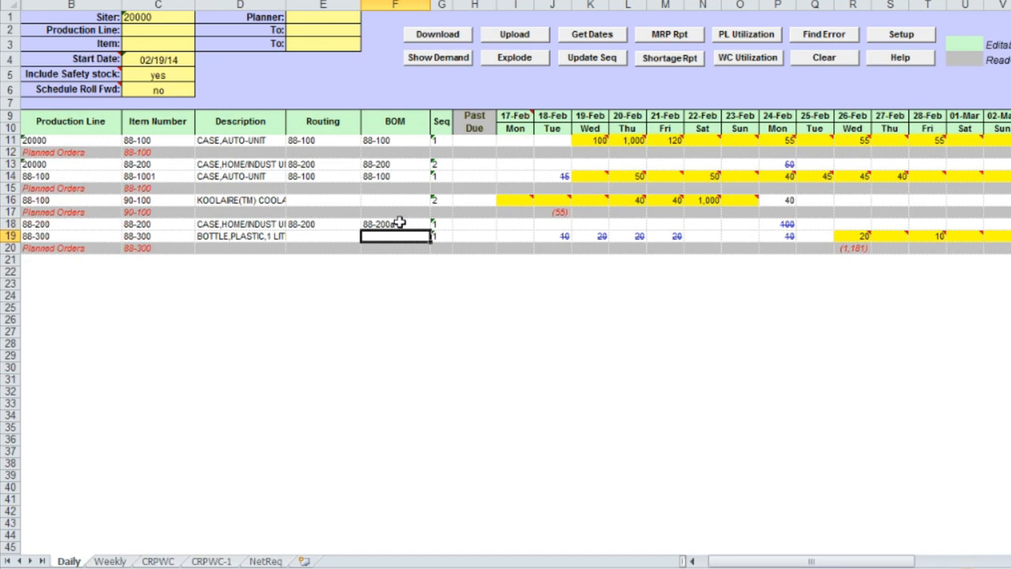
Try to upload the schedule and read the error notes on the red cells in rows 14 and 18.
{"action": "left_click", "coordinate": [512, 39]}
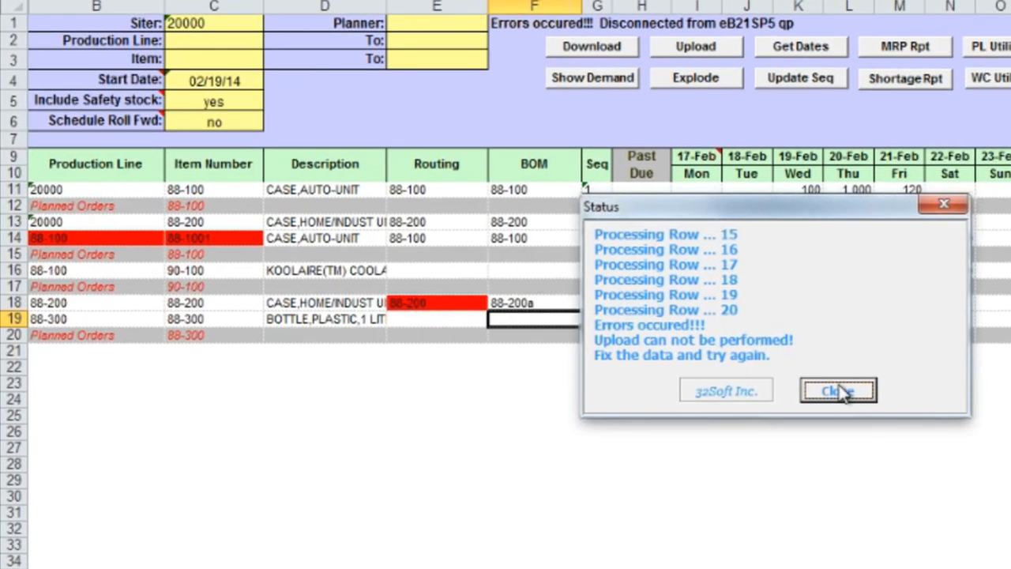
{"action": "left_click", "coordinate": [840, 392]}
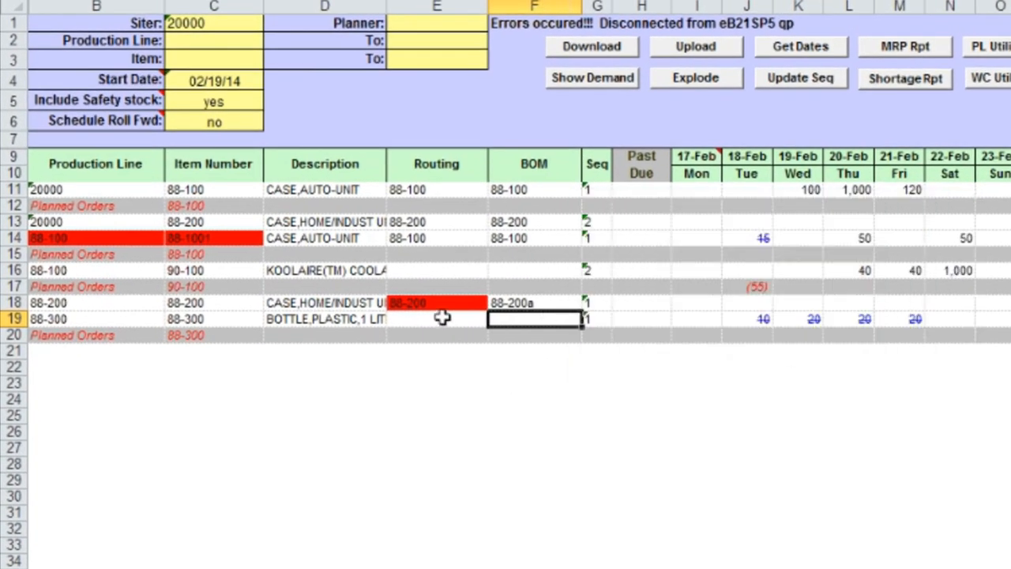
{"action": "mouse_move", "coordinate": [442, 302]}
{"action": "mouse_move", "coordinate": [229, 241]}
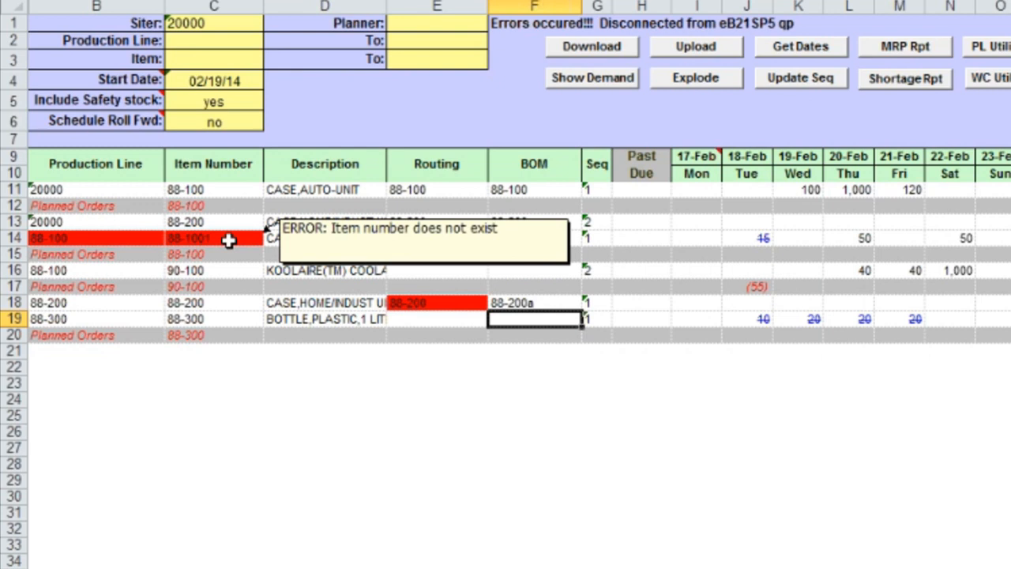
Correct the item number in row 14 to 88-100 and the BOM code in row 18 to 88-200.
{"action": "double_click", "coordinate": [241, 239]}
{"action": "key", "text": "BackSpace"}
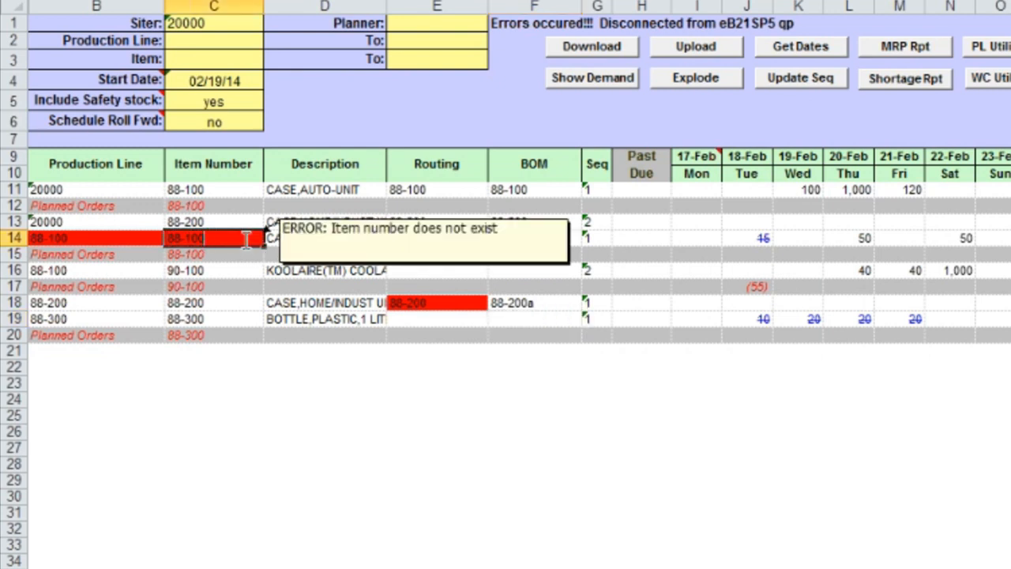
{"action": "left_click", "coordinate": [447, 302]}
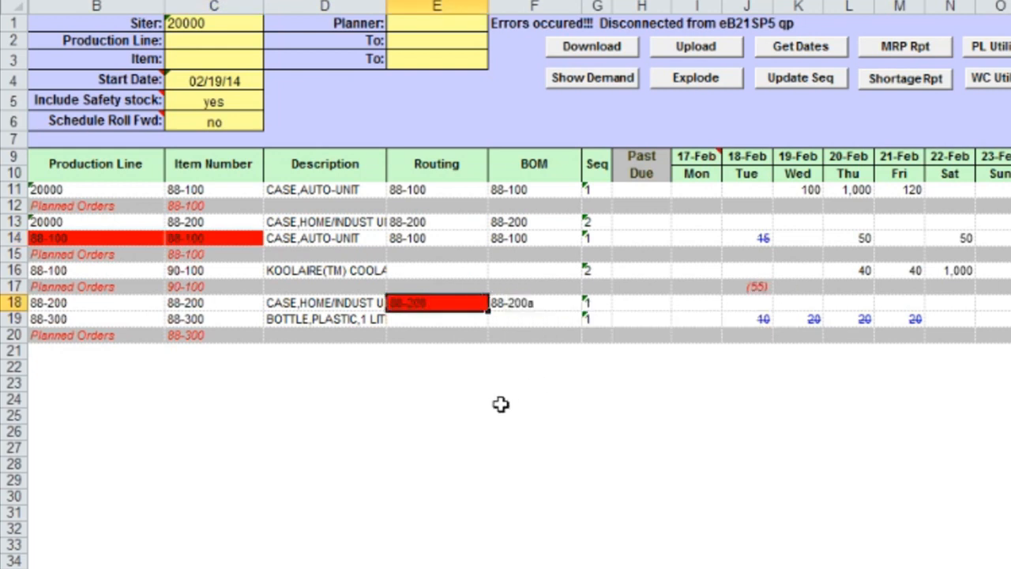
{"action": "double_click", "coordinate": [549, 305]}
{"action": "key", "text": "BackSpace"}
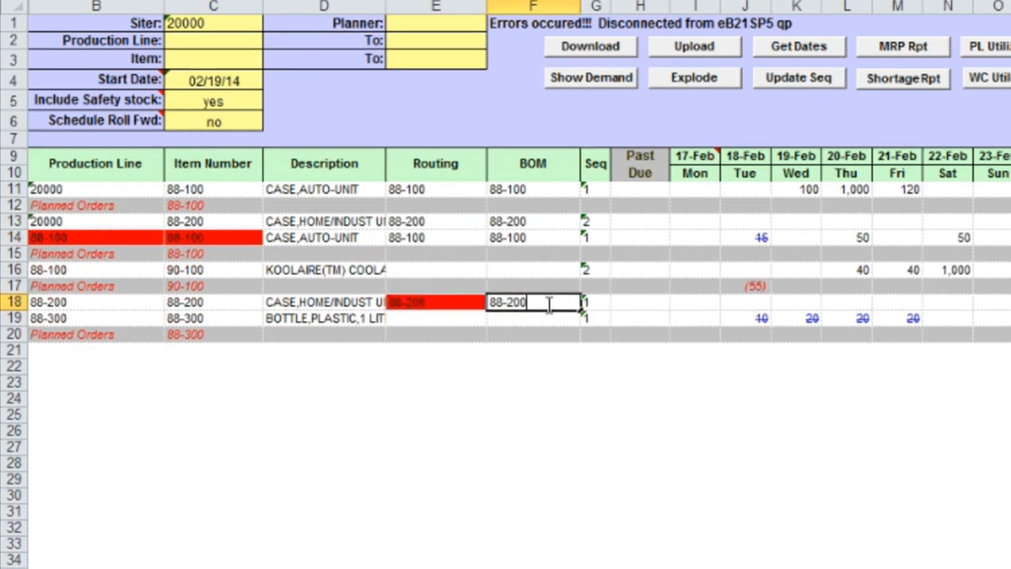
{"action": "key", "text": "Return"}
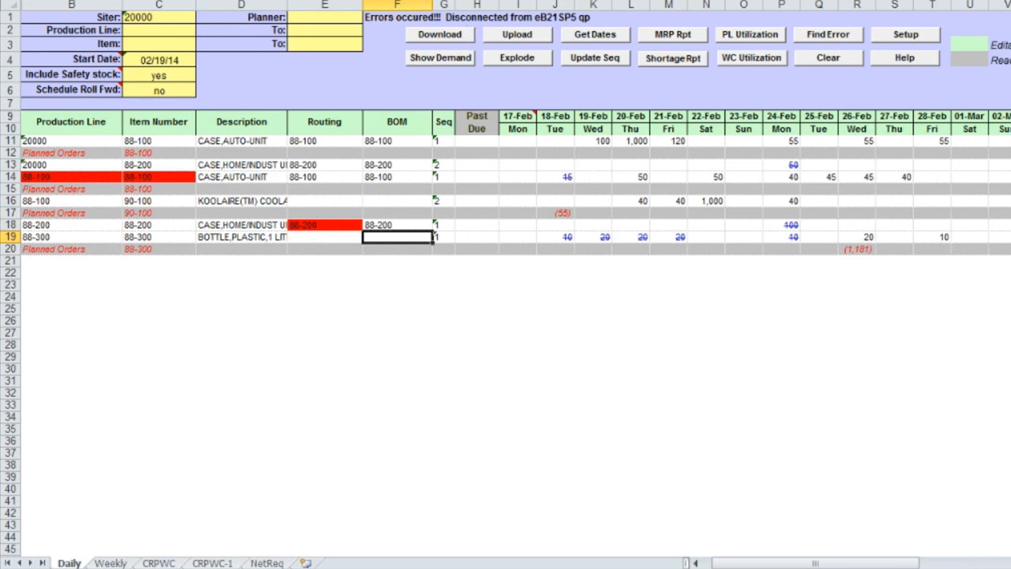
Upload the corrected daily schedule and download it again to check the 1,000 quantities on 20-Feb and 22-Feb.
{"action": "left_click", "coordinate": [528, 37]}
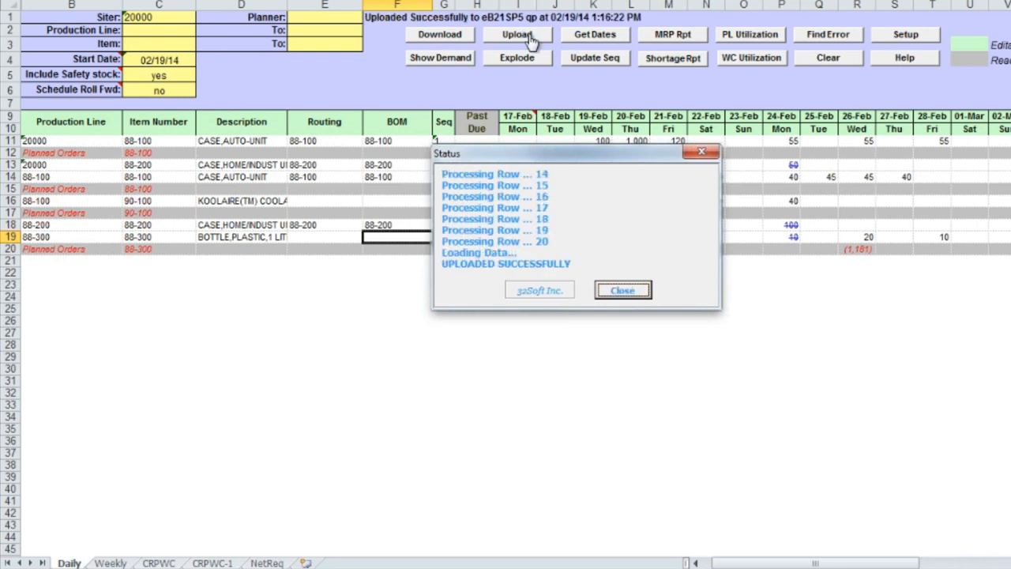
{"action": "left_click", "coordinate": [632, 290]}
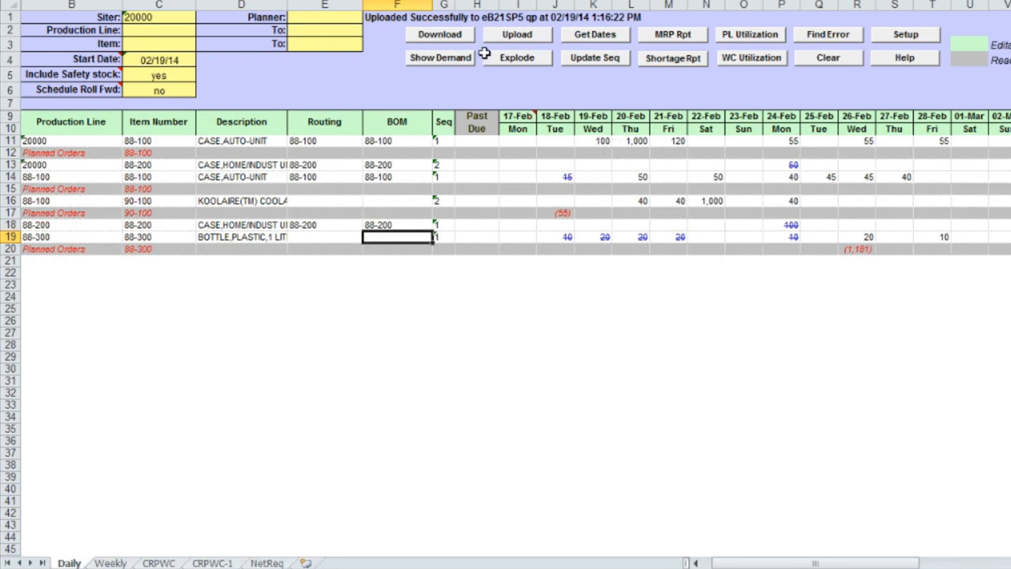
{"action": "left_click", "coordinate": [448, 36]}
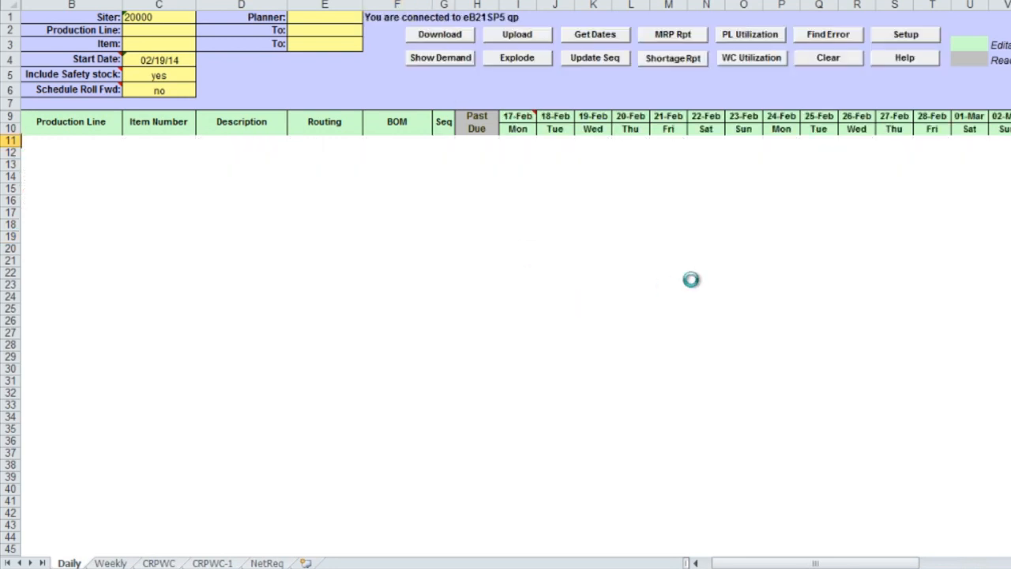
{"action": "left_click", "coordinate": [640, 141]}
{"action": "left_click", "coordinate": [711, 177]}
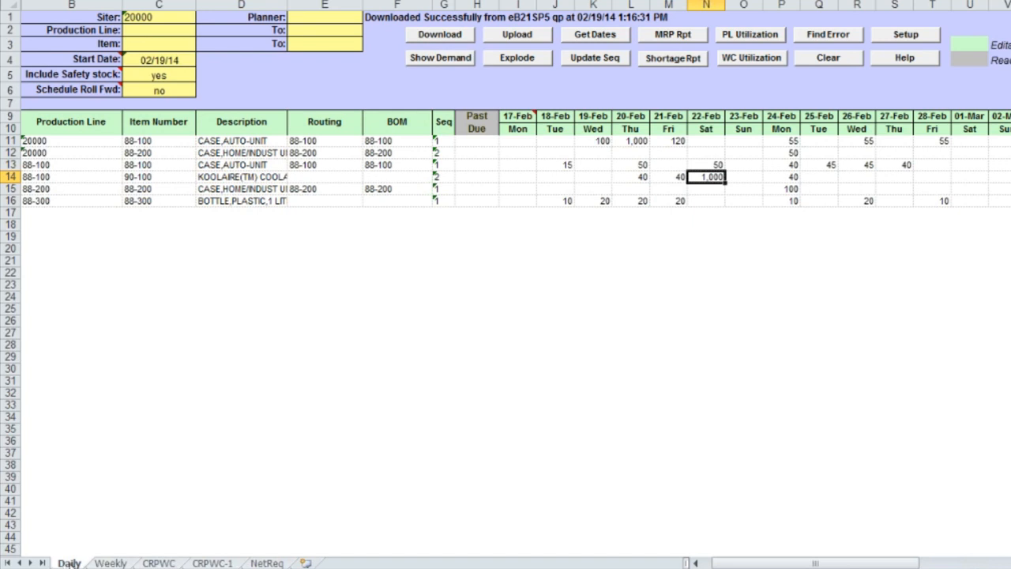
Compare the daily and weekly date columns and download the weekly schedule for site 20000 with start date 03/17/14.
{"action": "left_click", "coordinate": [112, 562]}
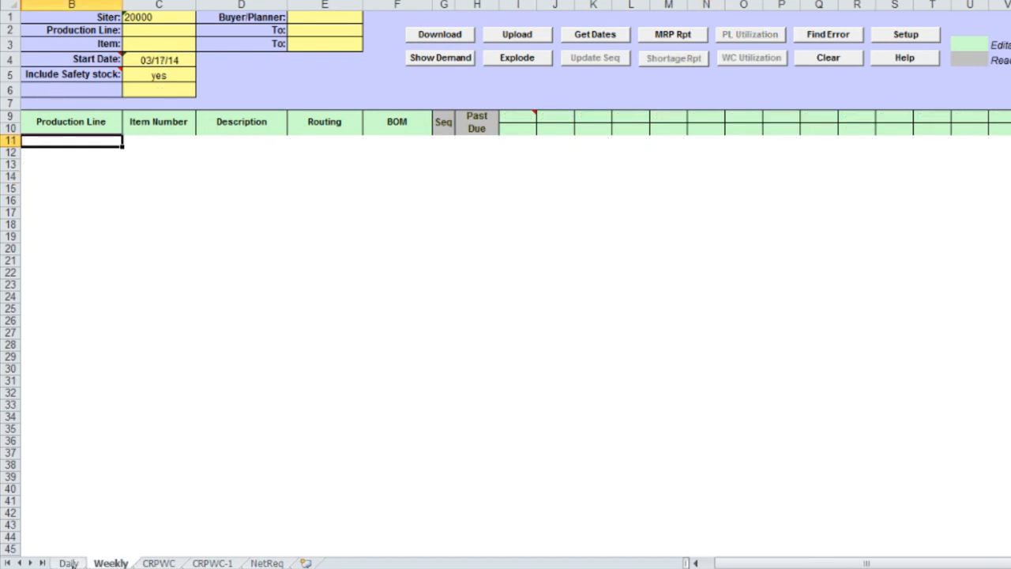
{"action": "left_click", "coordinate": [68, 562]}
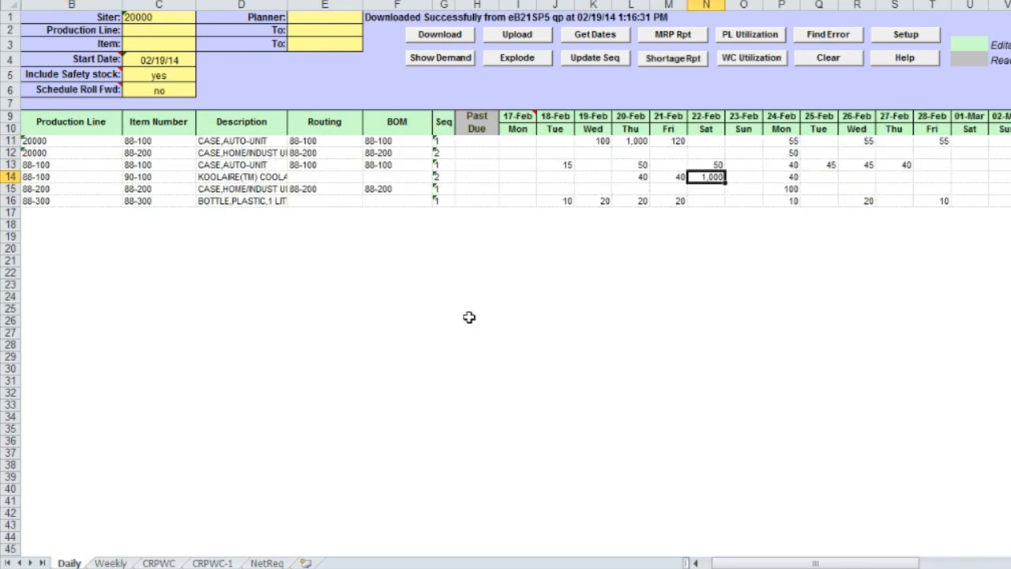
{"action": "left_click", "coordinate": [525, 115]}
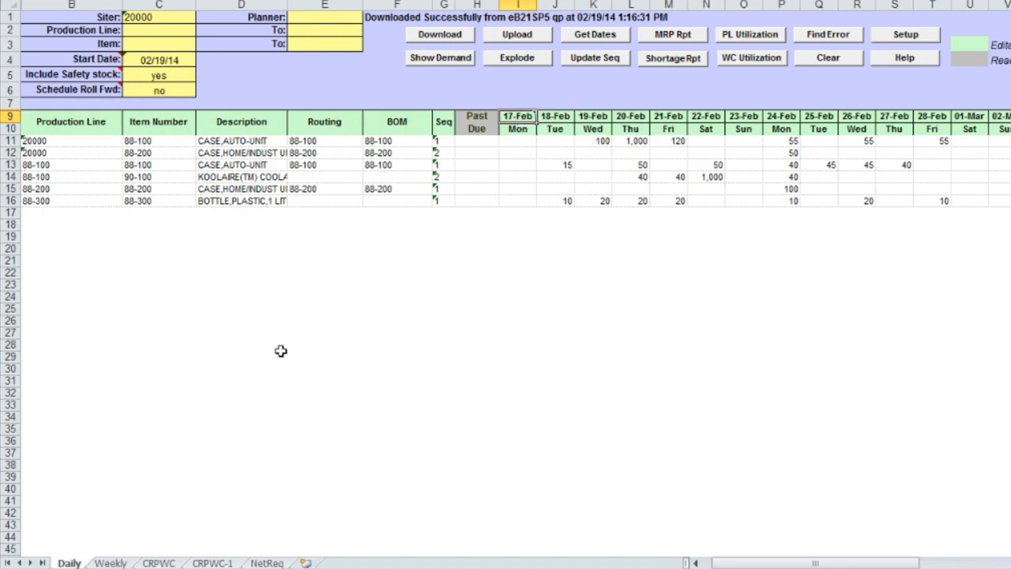
{"action": "left_click", "coordinate": [111, 562]}
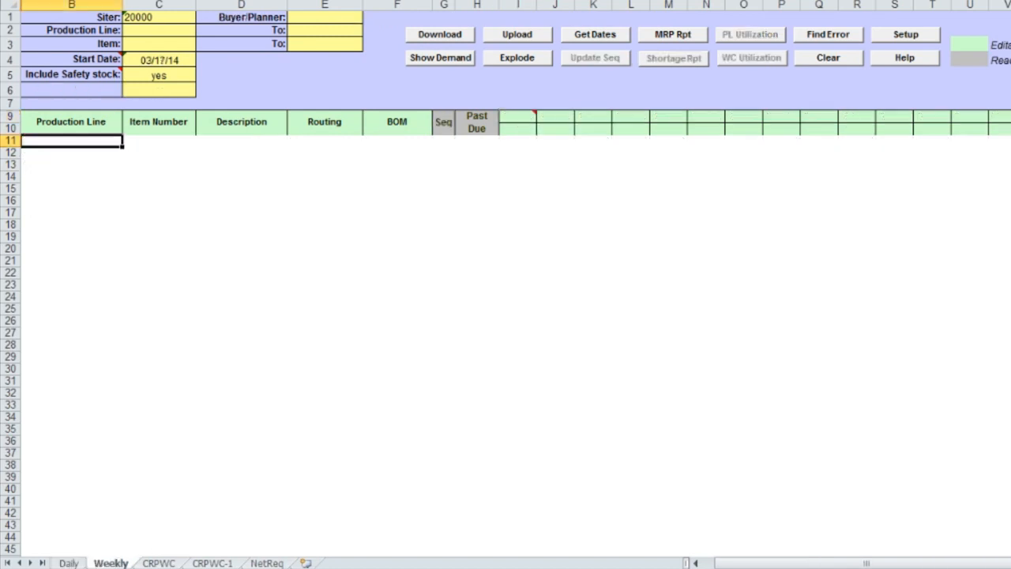
{"action": "left_click", "coordinate": [437, 35]}
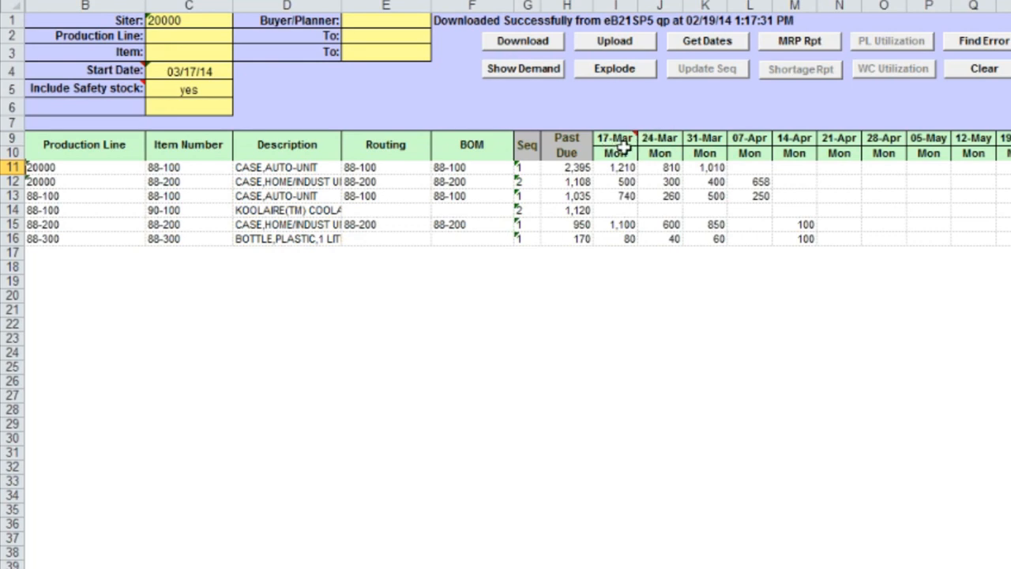
{"action": "left_click", "coordinate": [662, 151]}
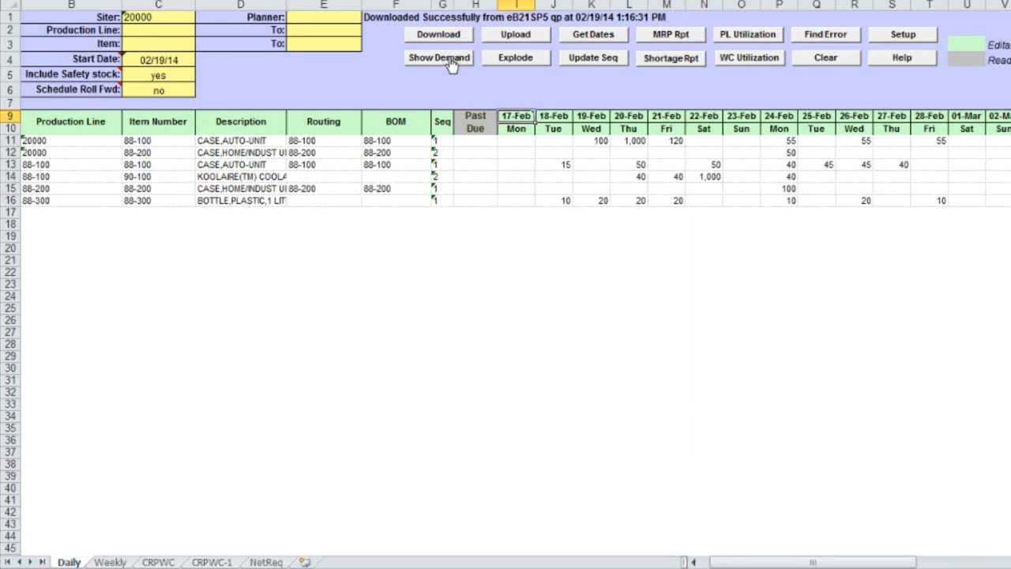
Explode the daily schedule, read through the Schedule Explosion output for all items and close it.
{"action": "left_click", "coordinate": [519, 60]}
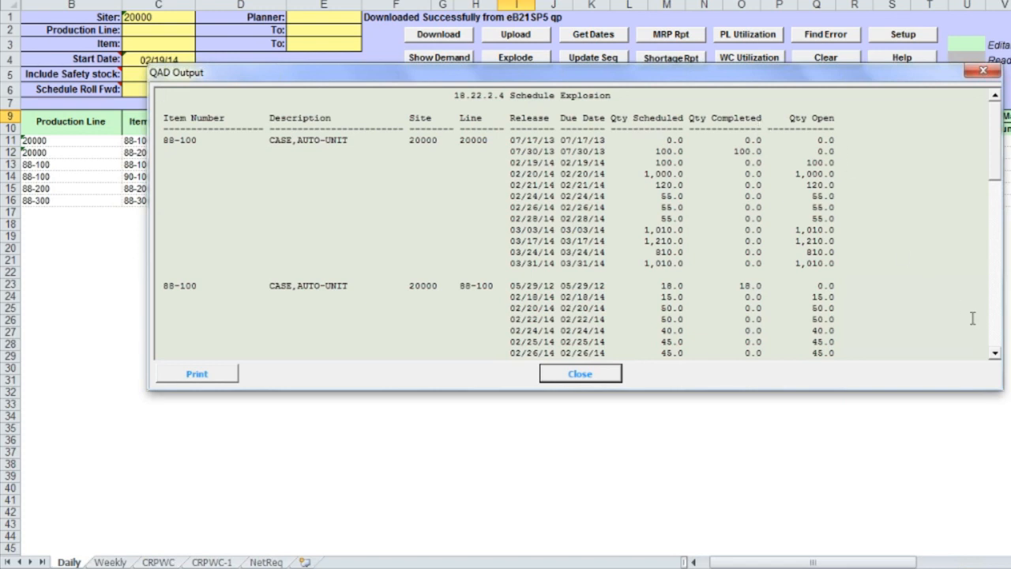
{"action": "left_click", "coordinate": [998, 335]}
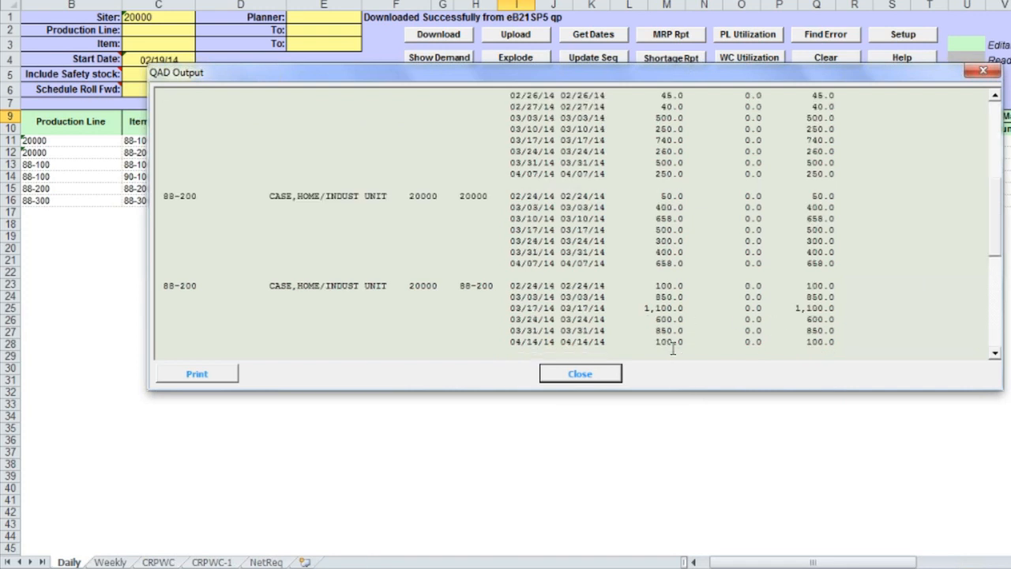
{"action": "left_click", "coordinate": [590, 376]}
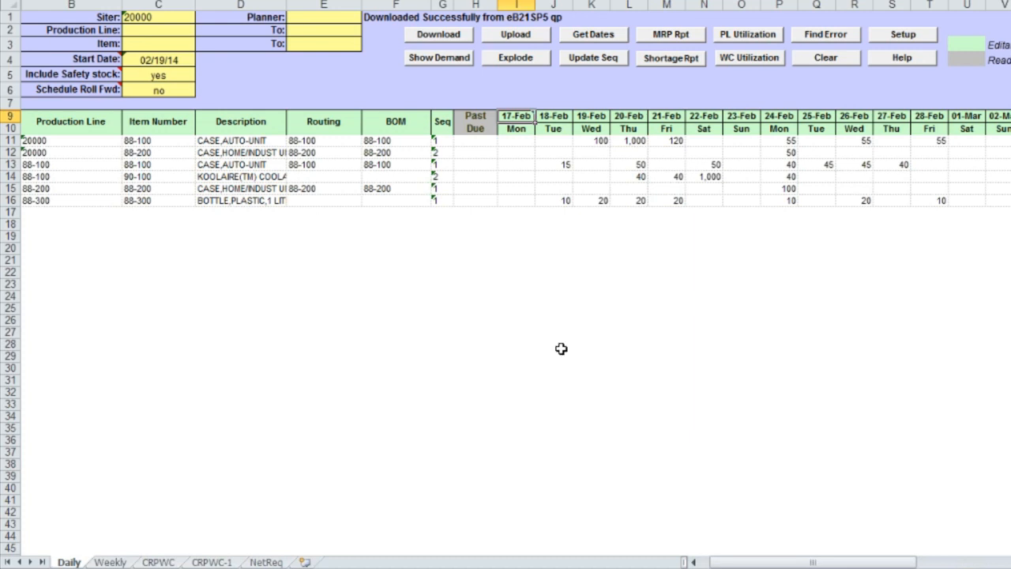
{"action": "left_click", "coordinate": [369, 396]}
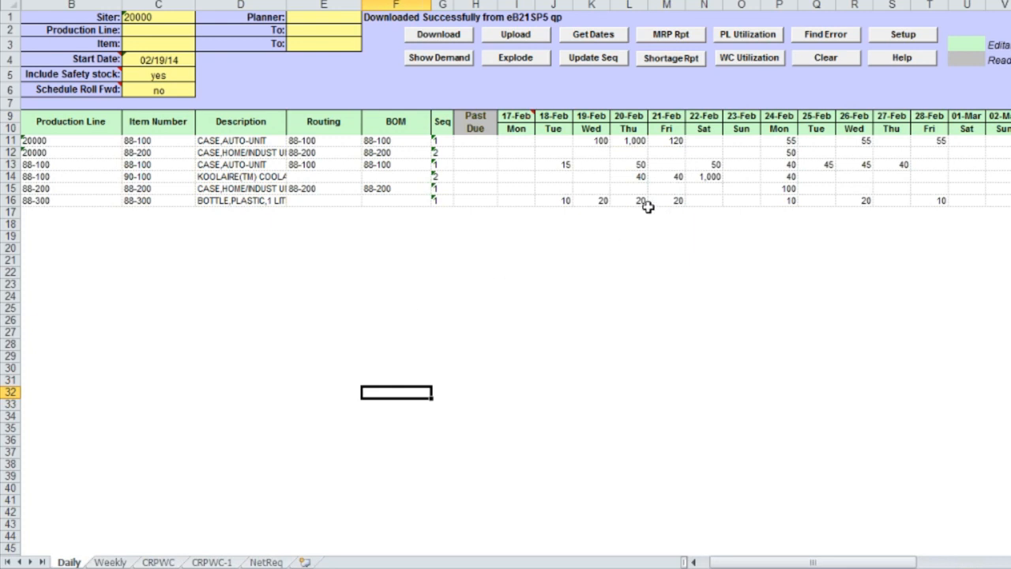
Schedule a quantity of 1000 for item 90-100 on production line 88-100 on 23-Feb.
{"action": "left_click", "coordinate": [738, 175]}
{"action": "type", "text": "1000"}
{"action": "key", "text": "Return"}
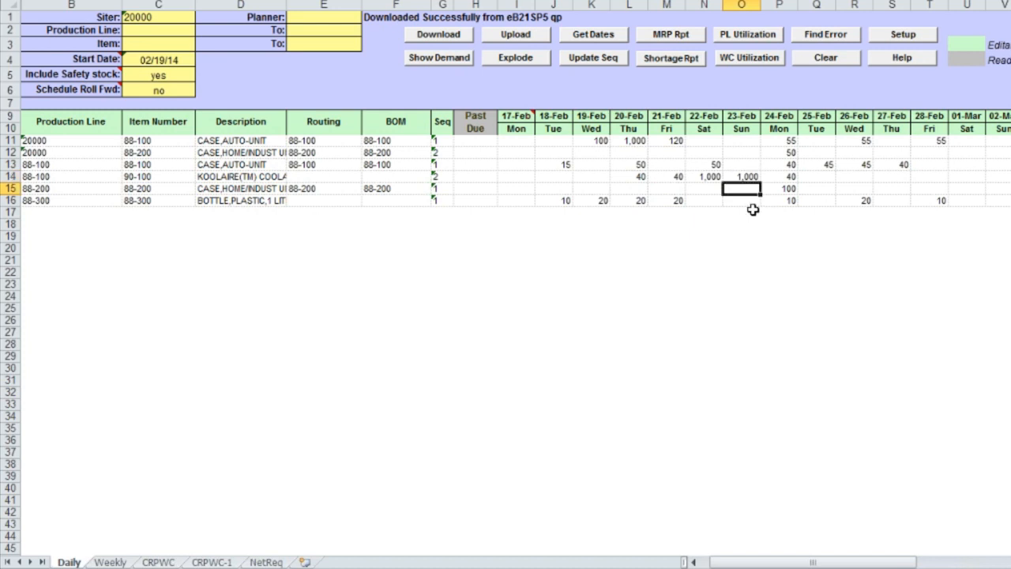
Generate the Component Shortage Report for the daily schedule and look through its component rows and required dates.
{"action": "left_click", "coordinate": [676, 61]}
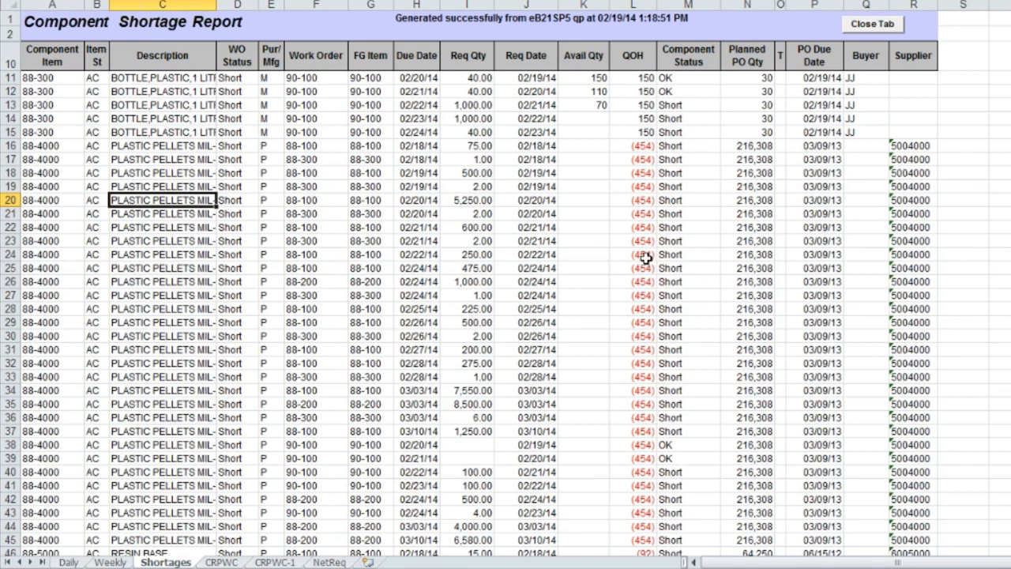
{"action": "scroll", "coordinate": [644, 259], "scroll_direction": "down", "scroll_amount": 8}
{"action": "scroll", "coordinate": [645, 258], "scroll_direction": "up", "scroll_amount": 8}
{"action": "left_click", "coordinate": [531, 90]}
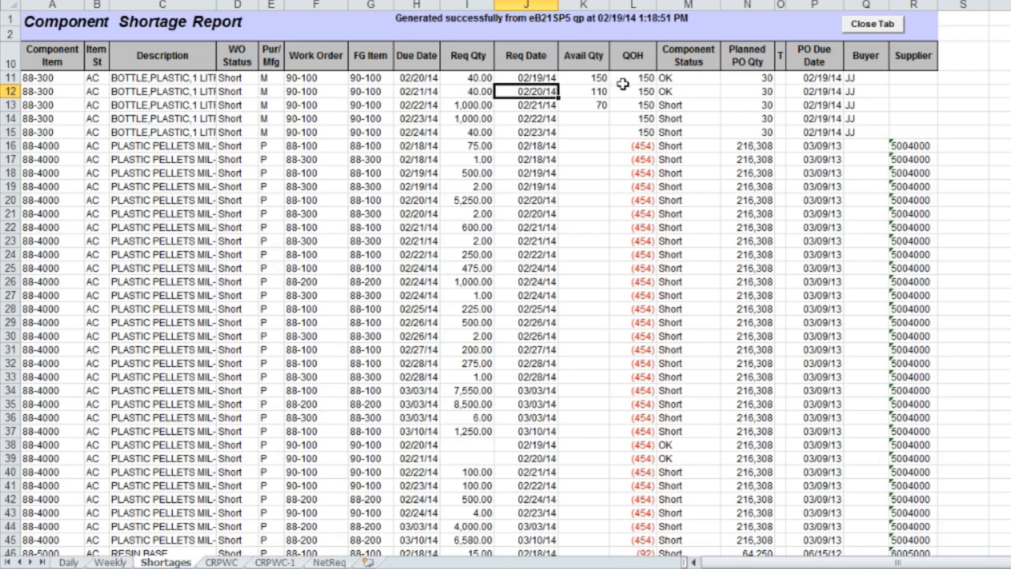
Examine the planned PO quantities, quantity on hand and component status in the shortage report, and return to the daily schedule.
{"action": "left_click", "coordinate": [745, 4]}
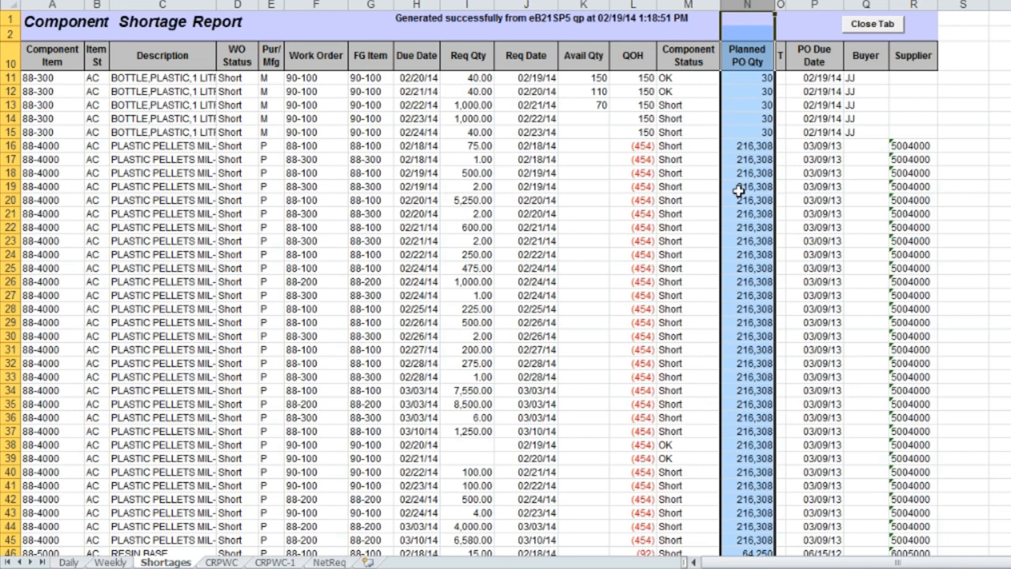
{"action": "left_click", "coordinate": [652, 244]}
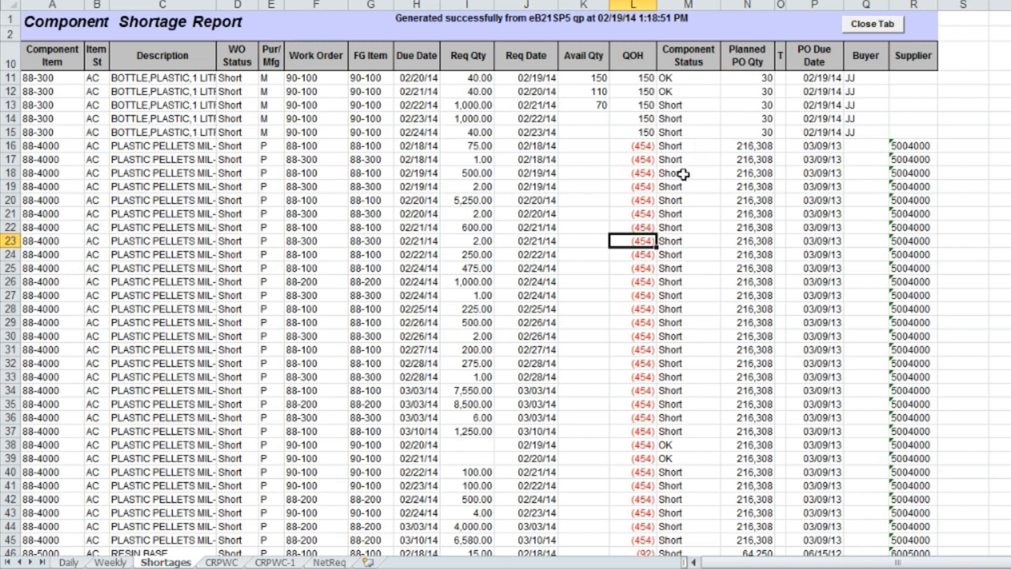
{"action": "left_click", "coordinate": [684, 77]}
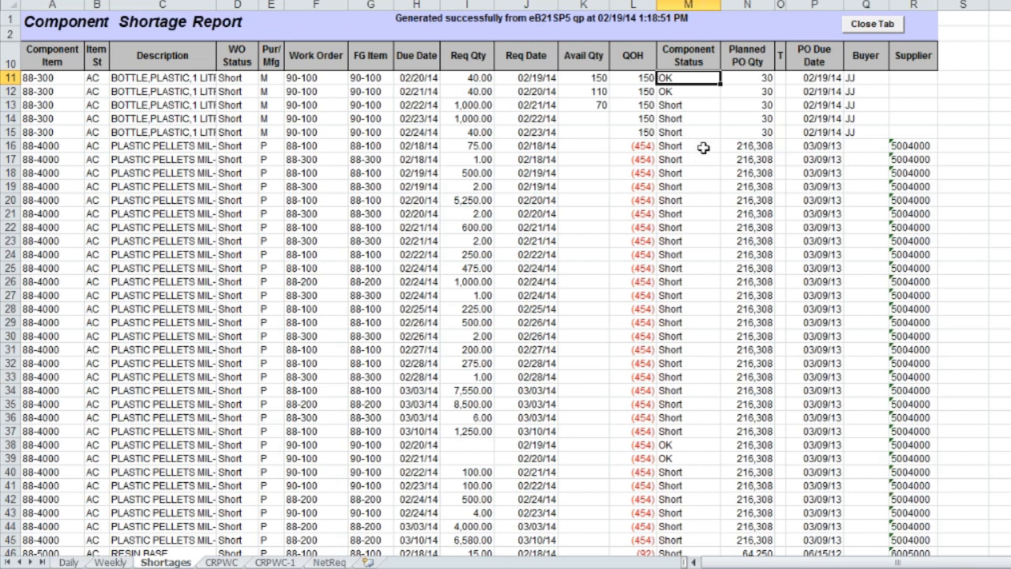
{"action": "left_click_drag", "start_coordinate": [743, 159], "coordinate": [743, 185]}
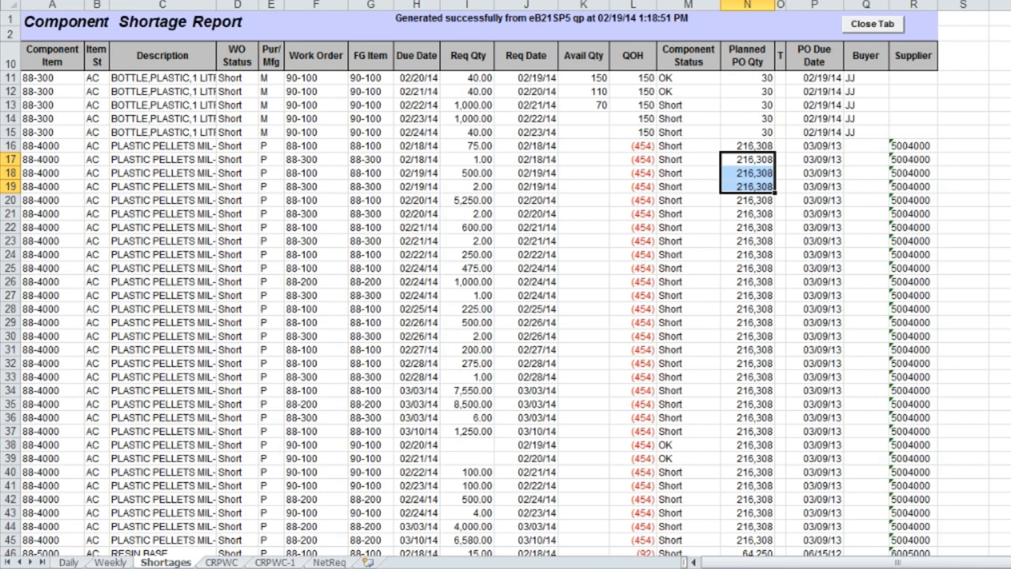
{"action": "left_click", "coordinate": [69, 562]}
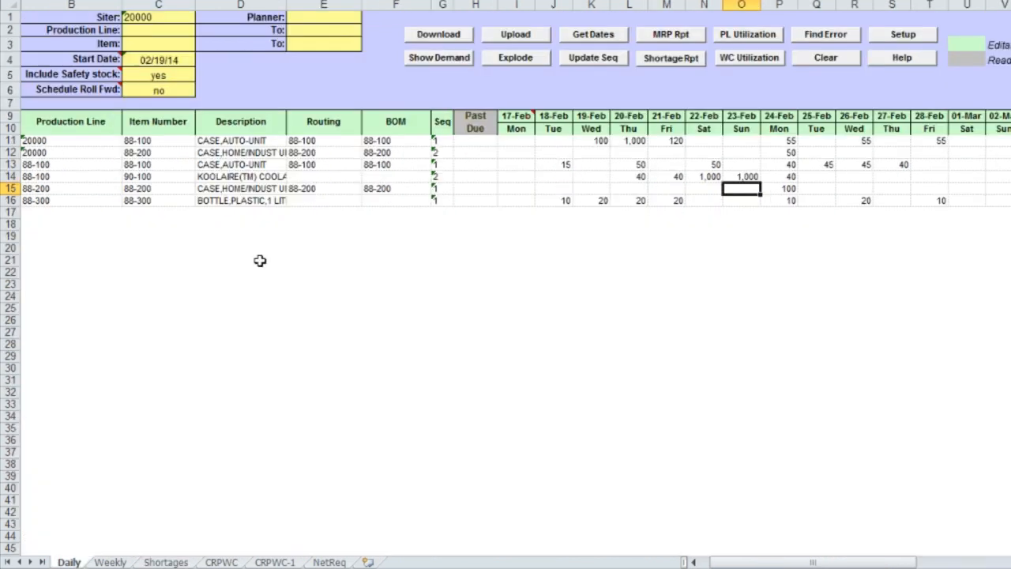